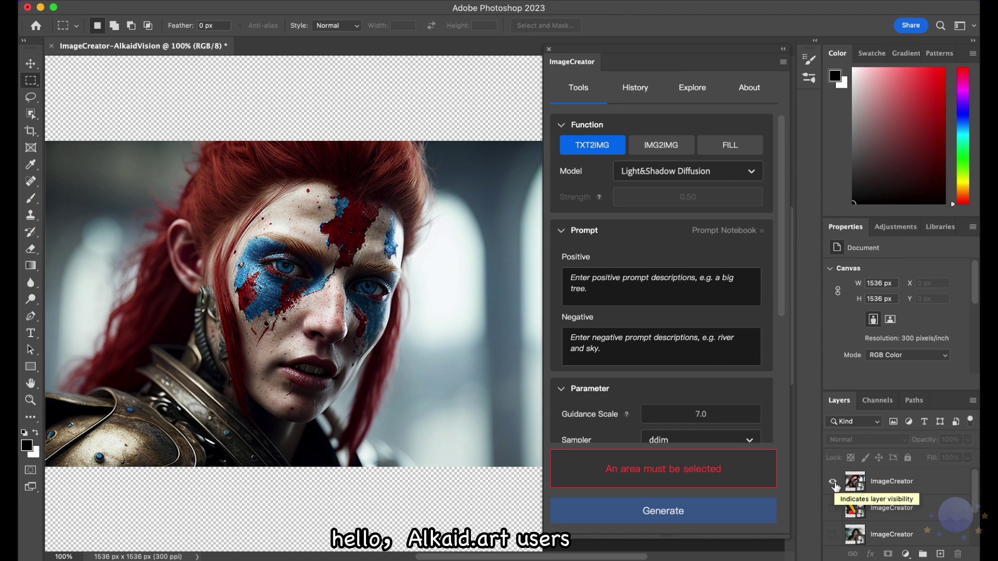
- Toggle the red-haired, dark-haired woman and anime girl portrait layers so each shows alone
left_click(833, 482)
left_click(833, 508)
left_click(834, 508)
scroll(835, 507, "down", 1)
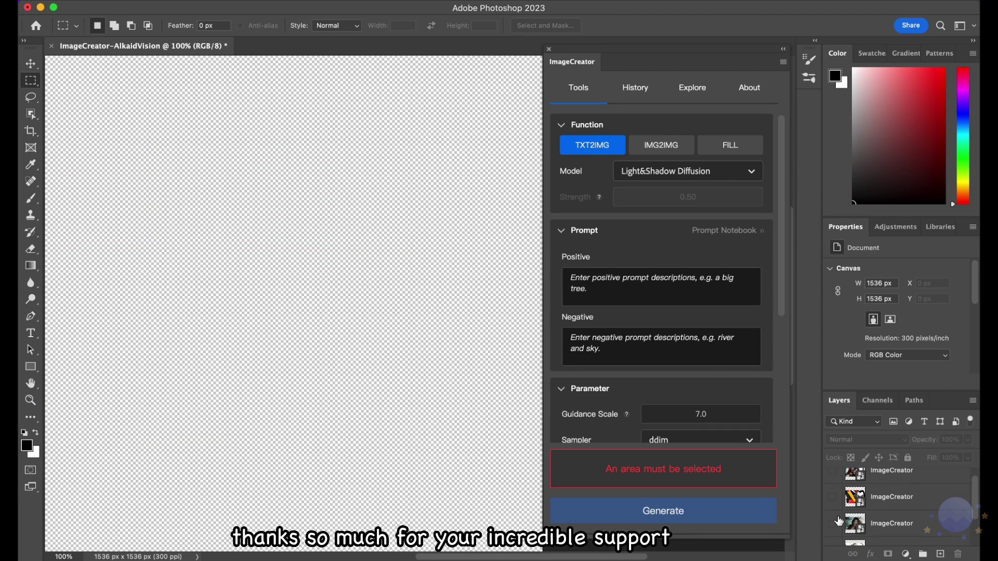
left_click(834, 508)
left_click(834, 507)
scroll(834, 508, "down", 1)
left_click(833, 506)
left_click(833, 507)
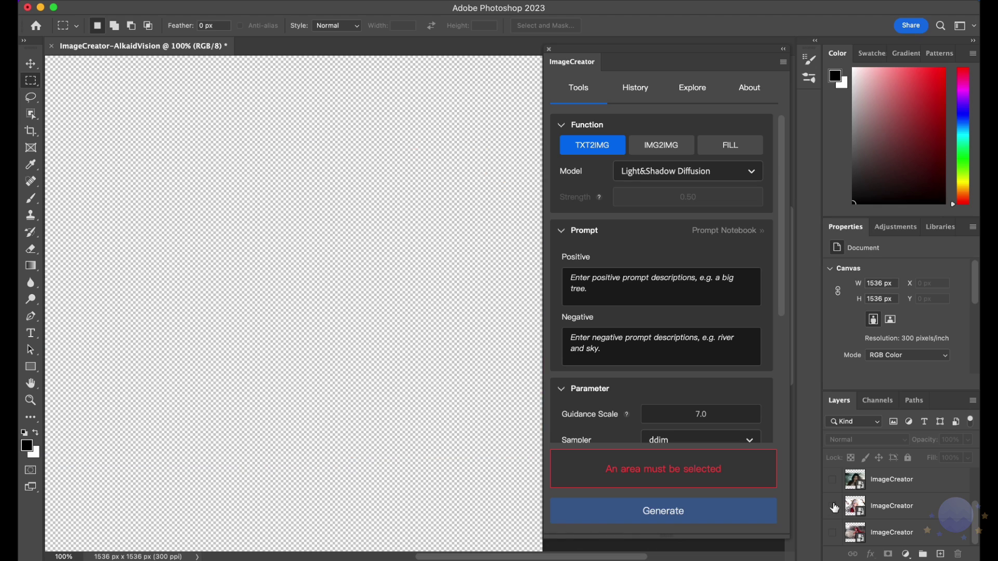
left_click(834, 533)
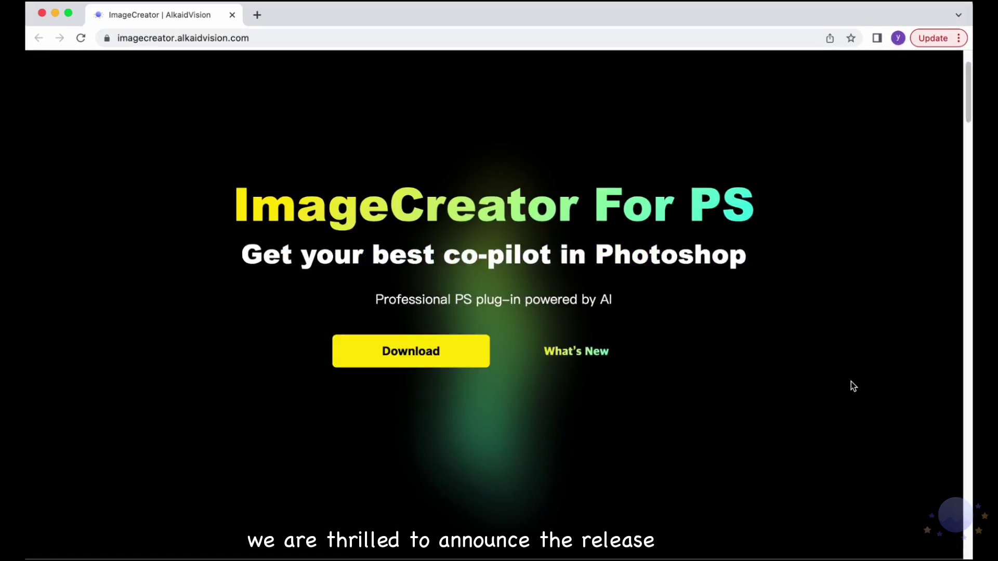
- Scroll the ImageCreator homepage past the Download banner through the Professional, Powerful and Creative sections
scroll(853, 386, "down", 8)
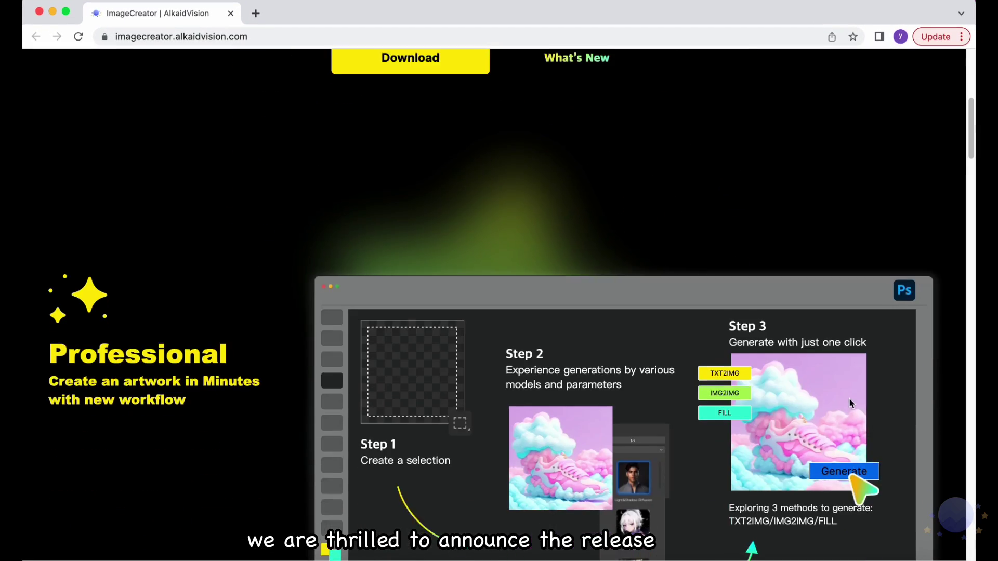
scroll(883, 393, "down", 10)
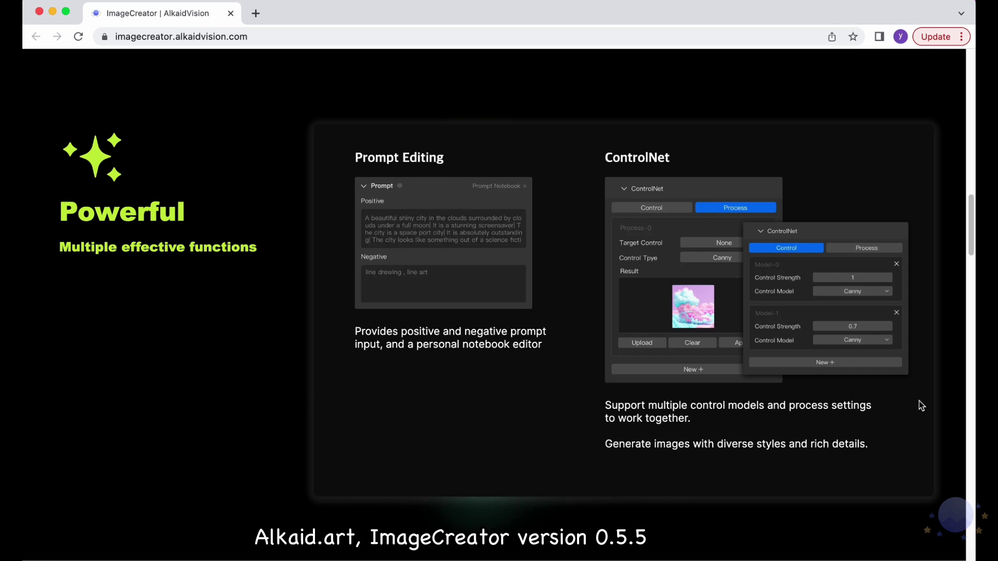
scroll(918, 406, "down", 10)
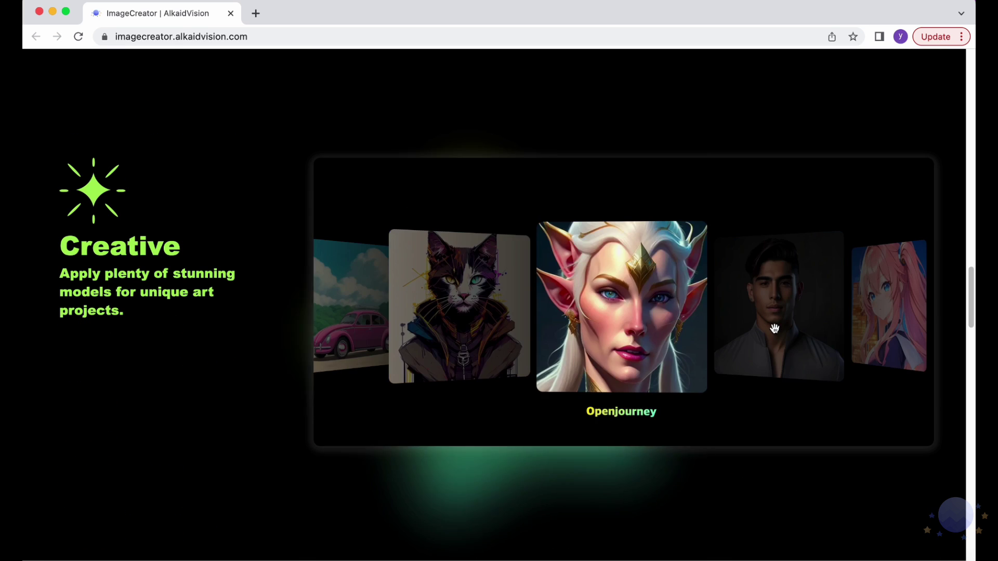
scroll(949, 454, "down", 10)
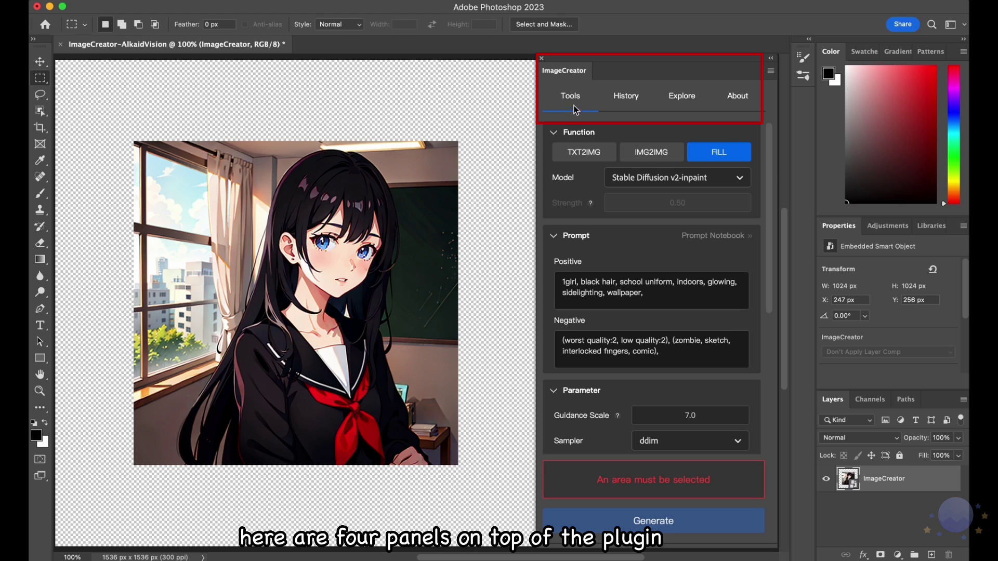
- Collapse and expand the Function section, then cycle through TXT2IMG, IMG2IMG and back to FILL
left_click(554, 136)
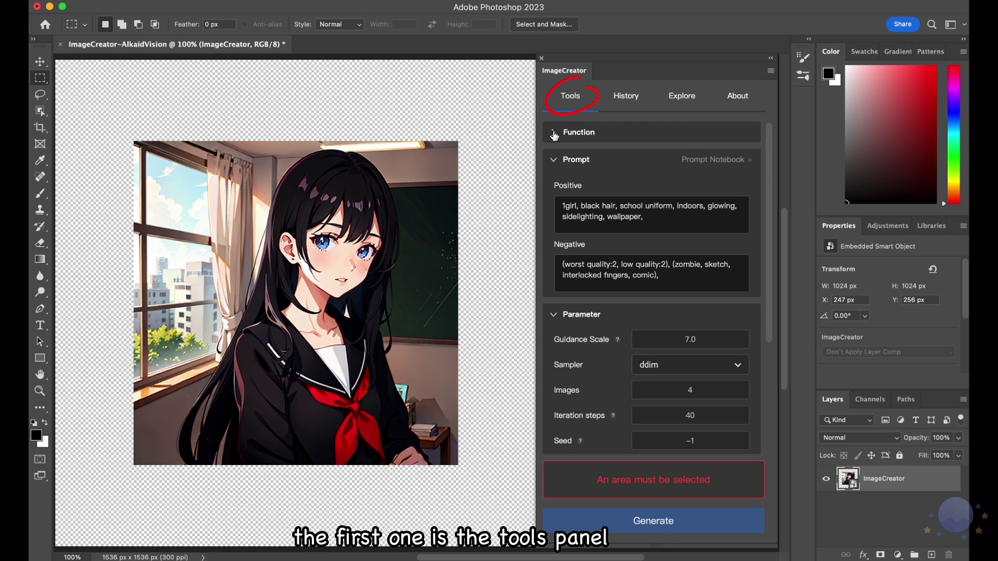
left_click(556, 138)
left_click(578, 156)
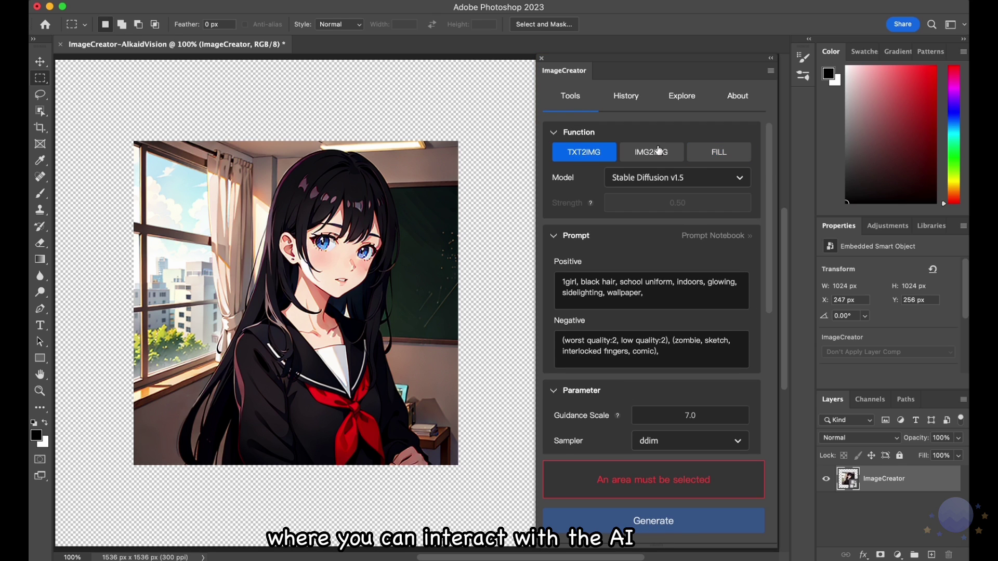
left_click(656, 150)
left_click(735, 155)
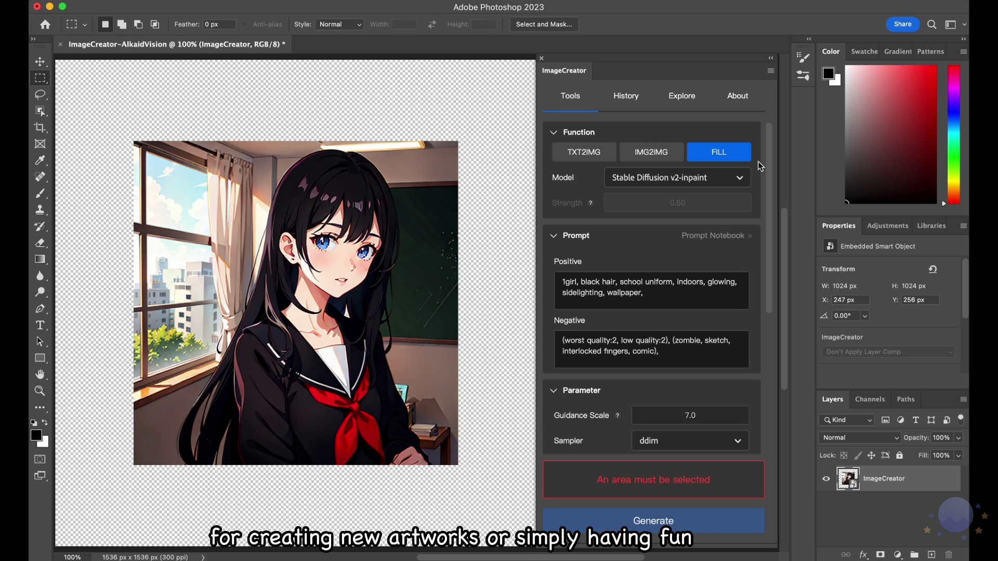
- Open the History tab and scroll through the past 6/9/2023 generations
left_click(628, 99)
scroll(691, 226, "down", 2)
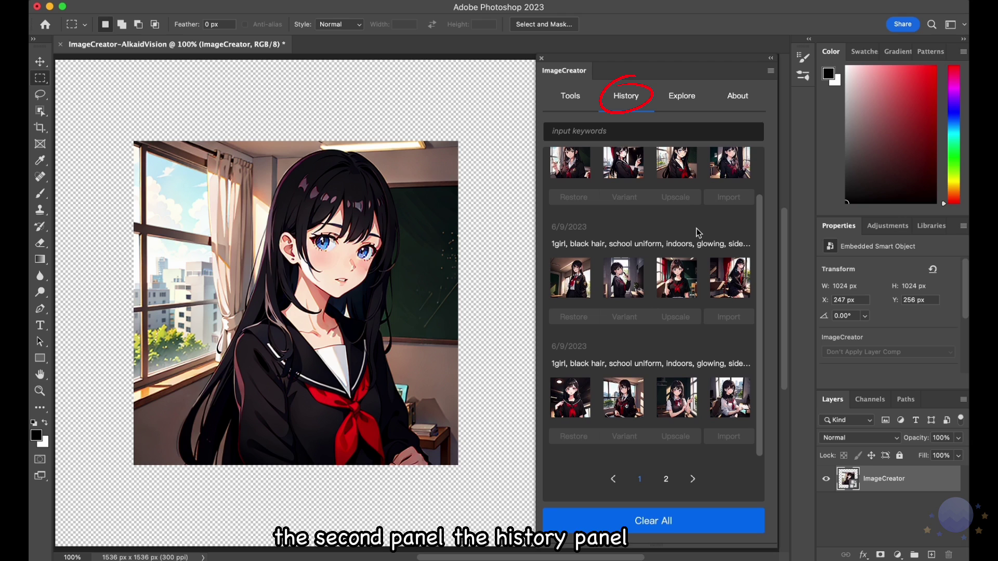
scroll(699, 234, "up", 2)
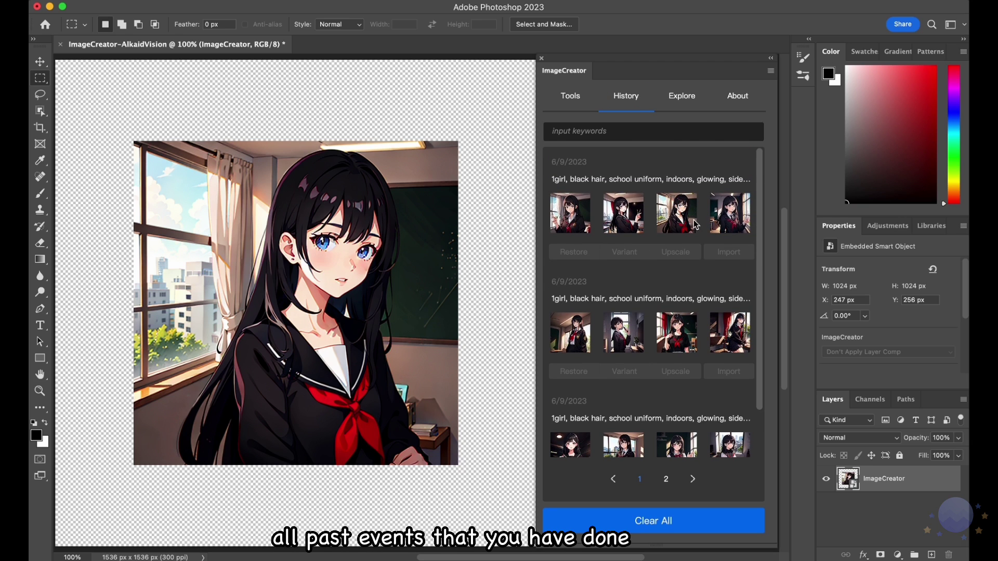
- Search the Explore cloud gallery for Flower prompt ideas and scroll the results
left_click(692, 101)
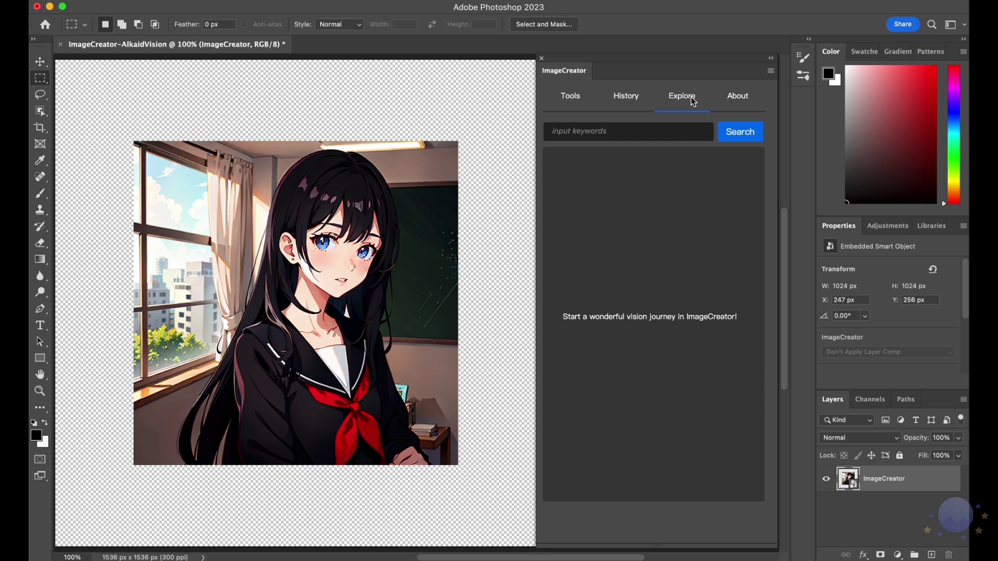
left_click(645, 137)
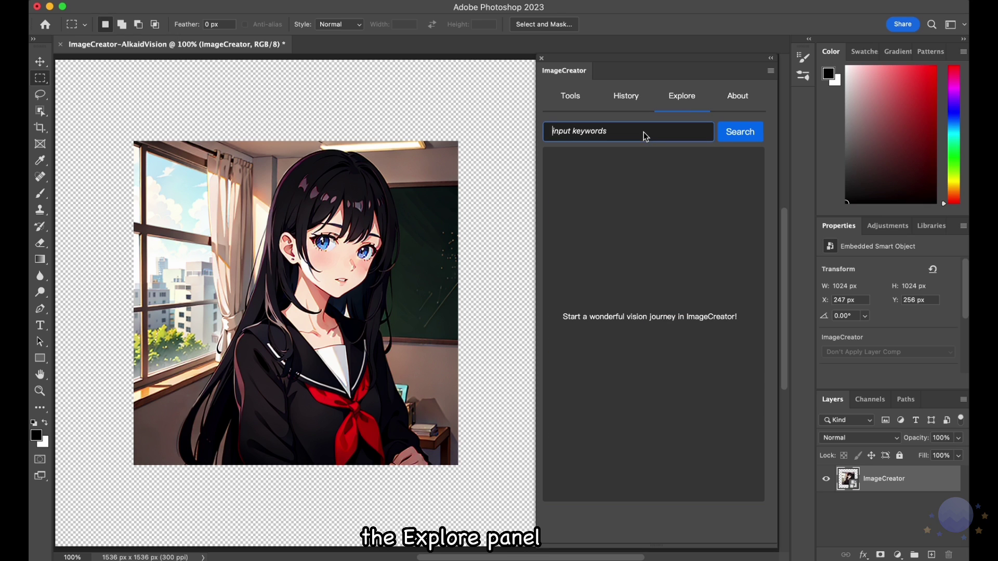
left_click(630, 245)
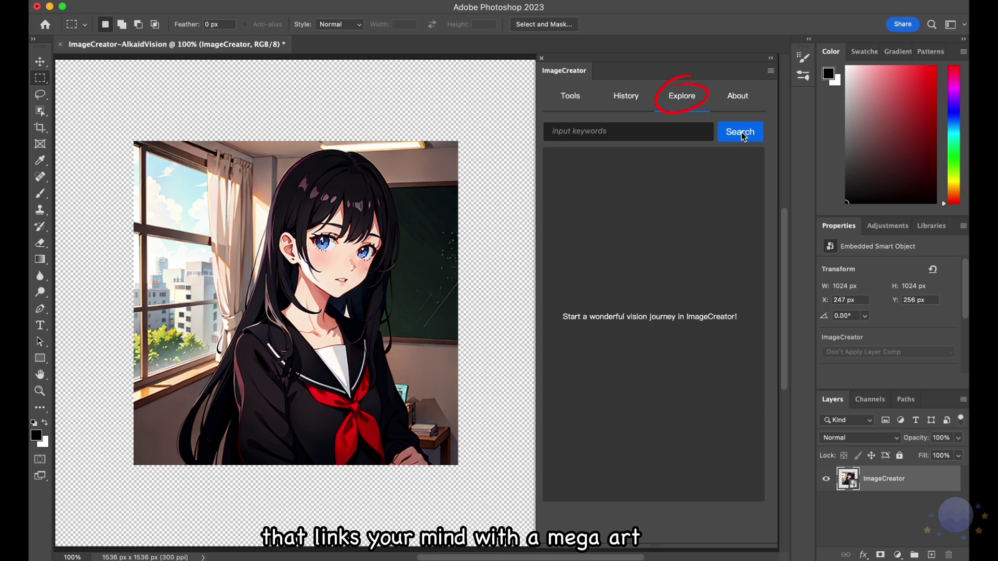
left_click(740, 132)
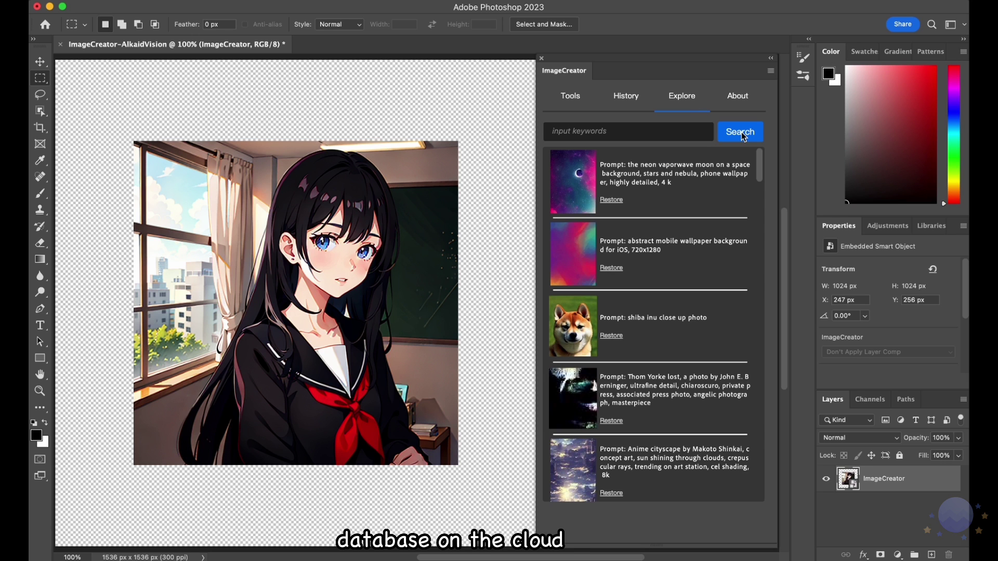
mouse_move(758, 167)
left_mouse_down()
mouse_move(769, 276)
mouse_move(764, 172)
left_mouse_up()
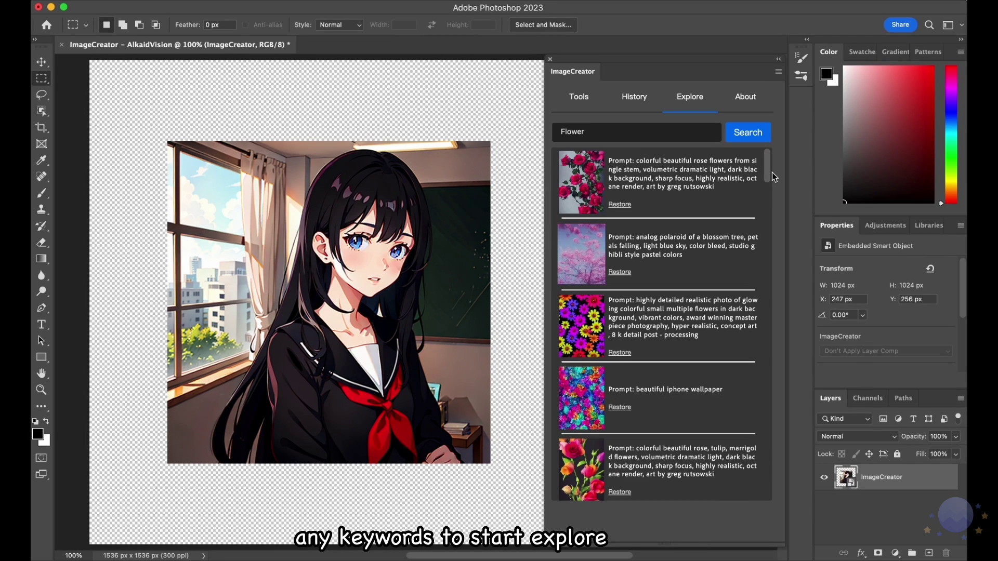
mouse_move(773, 177)
left_mouse_down()
mouse_move(768, 350)
mouse_move(774, 165)
left_mouse_up()
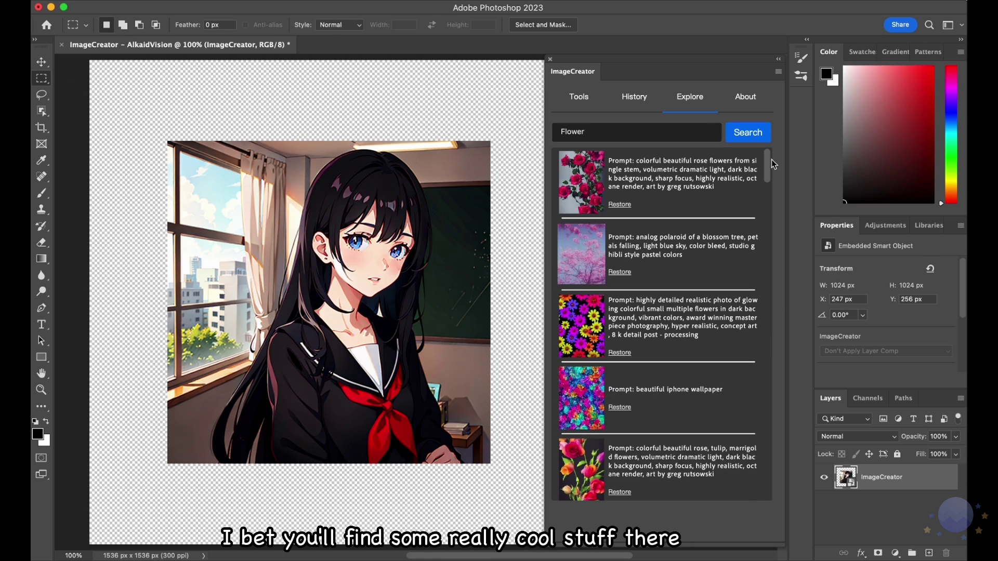
- Replace the keyword with fox, browse those results, then view the About information
double_click(675, 134)
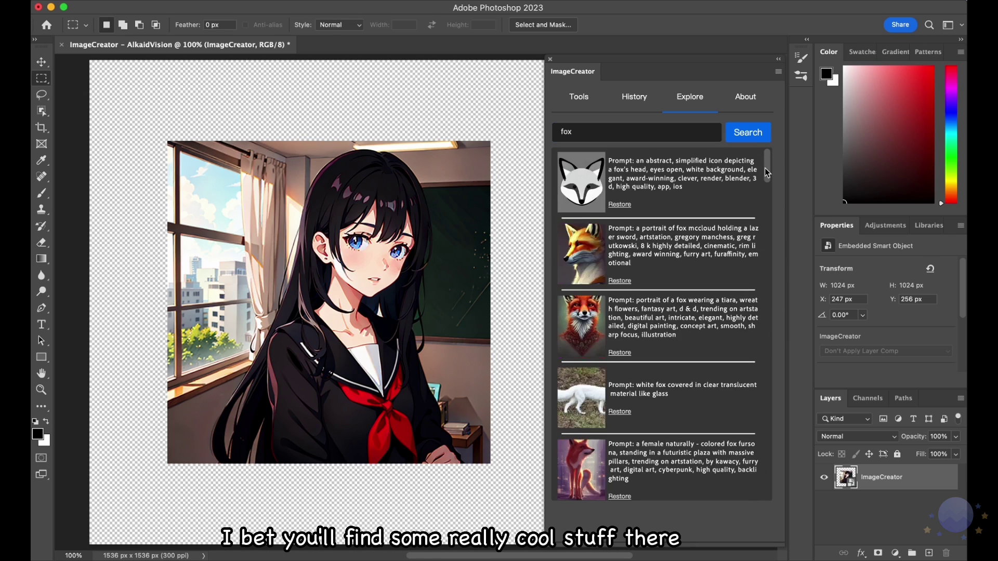
left_click_drag(766, 172, 772, 278)
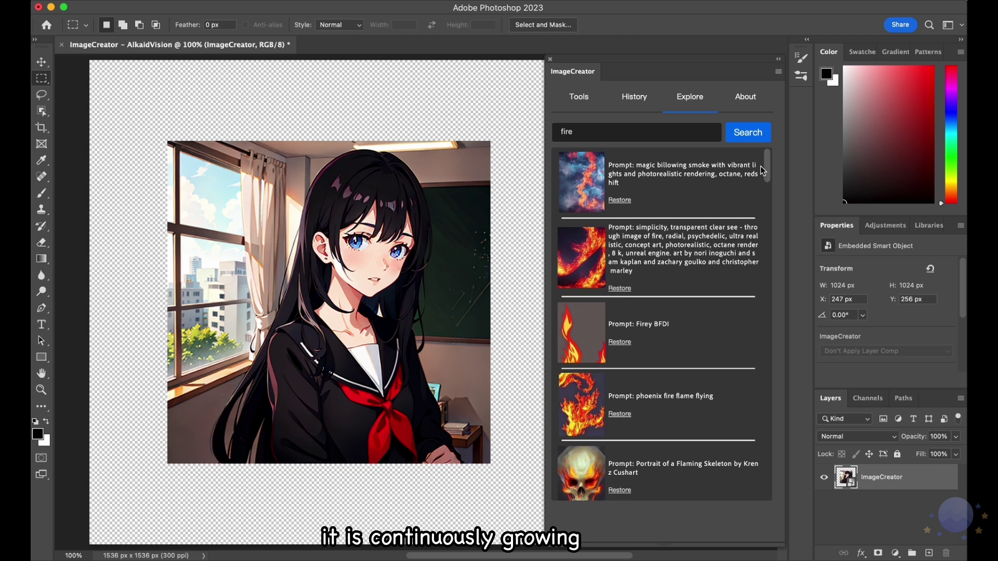
left_click_drag(763, 171, 772, 423)
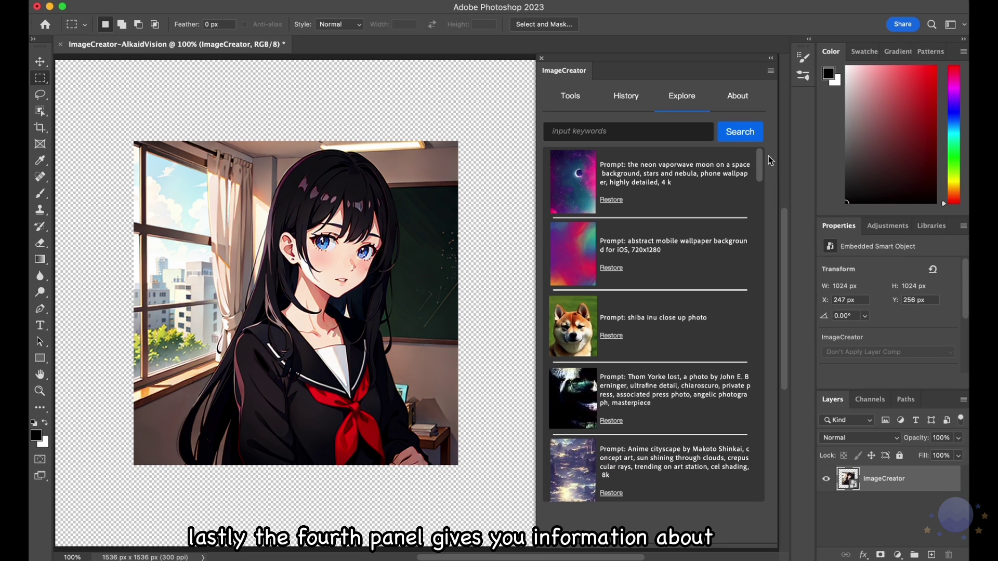
left_click(747, 102)
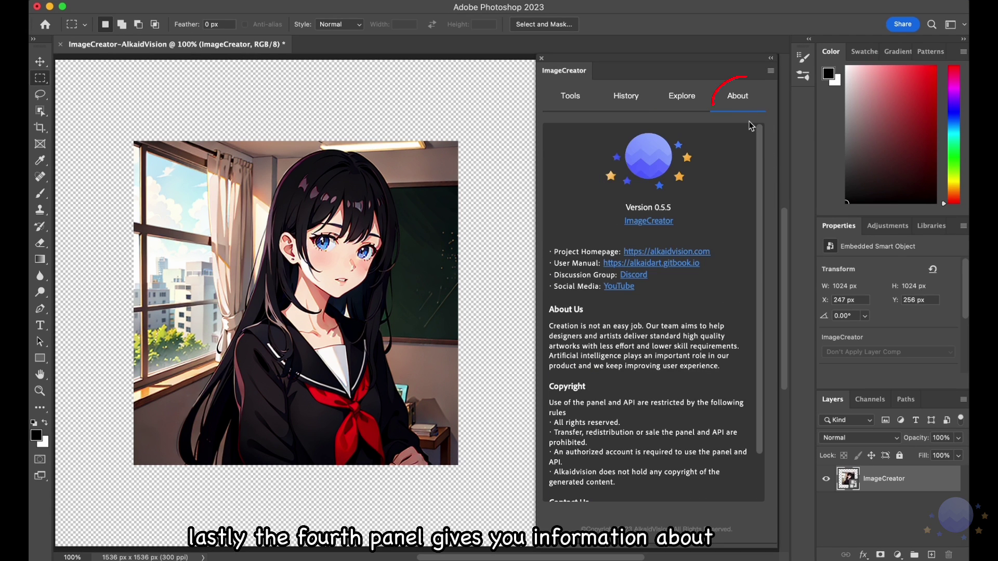
scroll(762, 148, "down", 3)
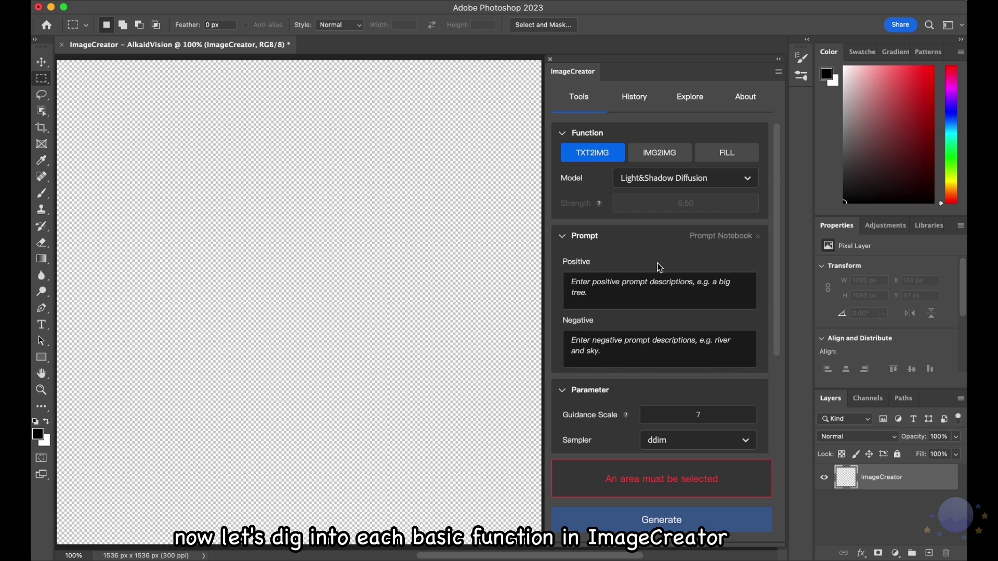
- Check the Positive and Negative prompt fields, then open the Explore tab's empty keyword search
left_click(650, 295)
left_click(652, 349)
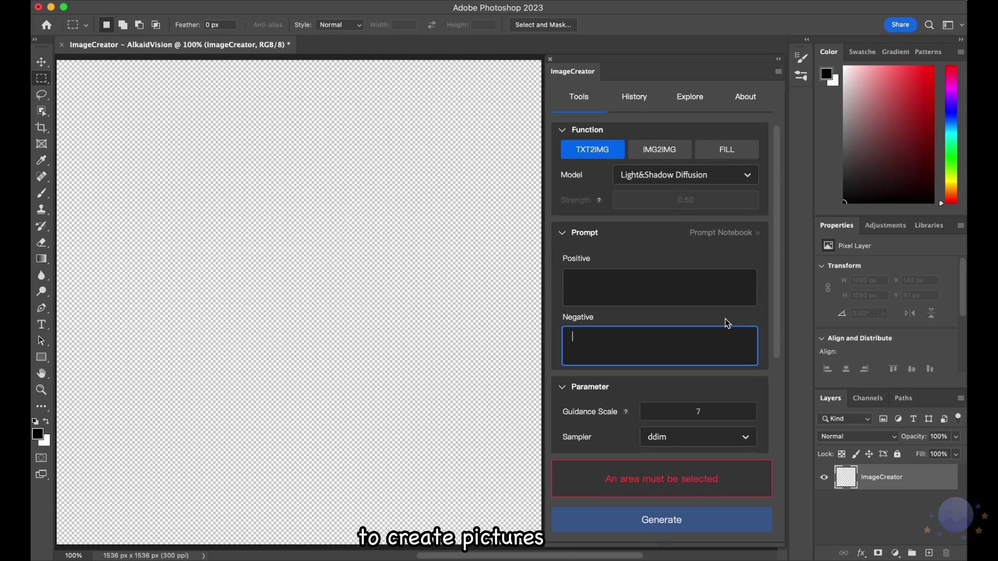
scroll(727, 322, "down", 1)
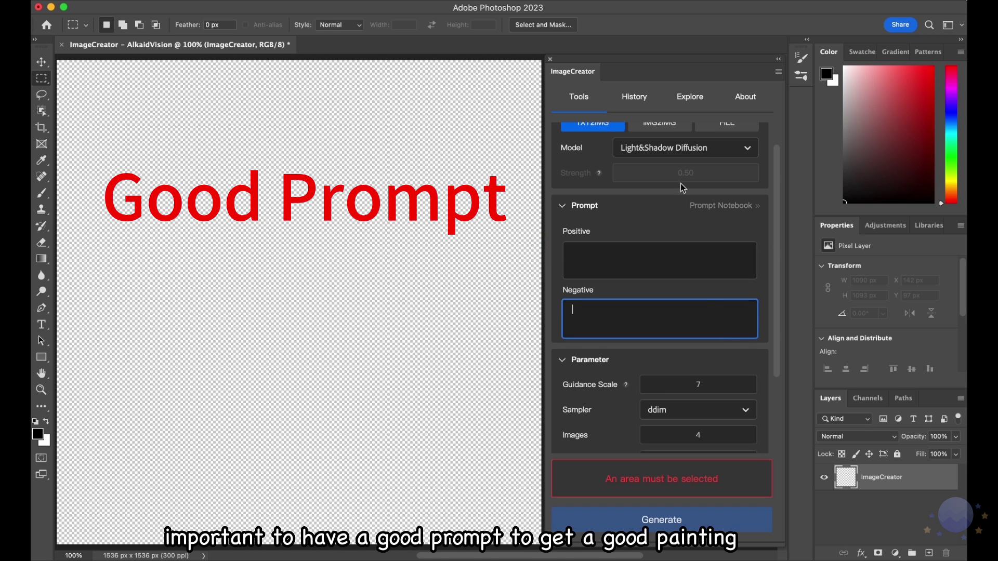
scroll(698, 209, "up", 1)
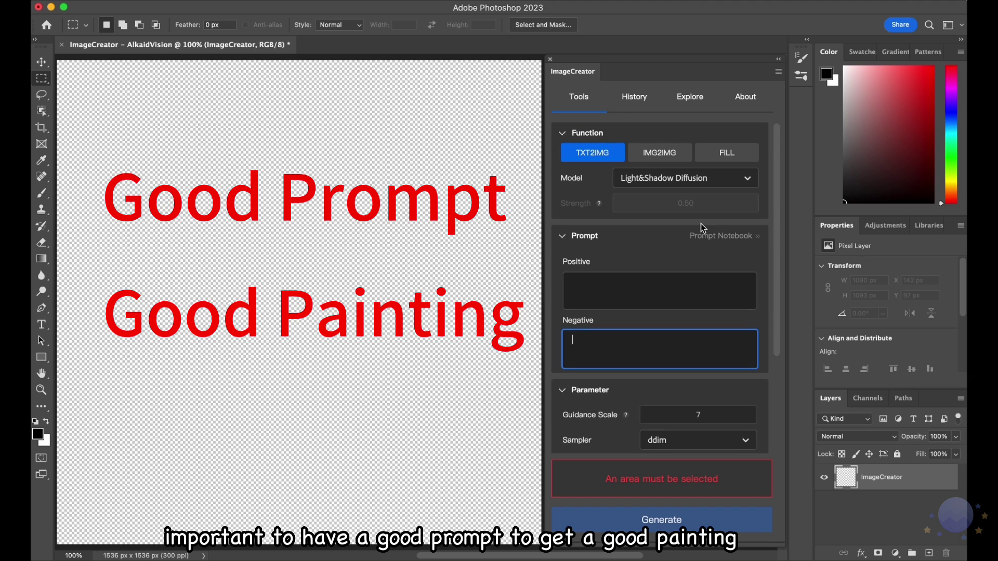
left_click(690, 98)
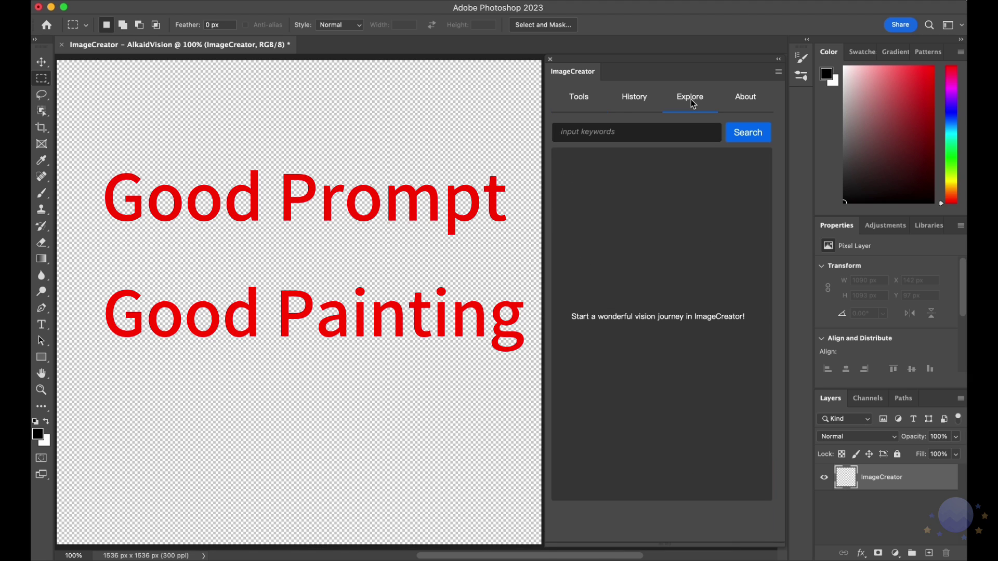
- Search the gallery for 'walter whit' and restore the 'walter white as robin' prompt with basil-mix
left_click(642, 136)
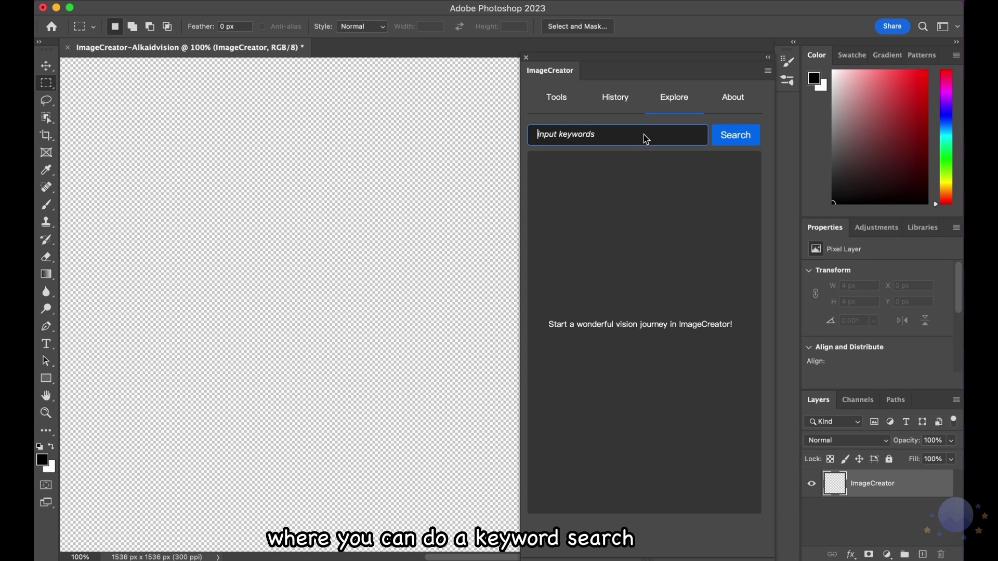
type("walt")
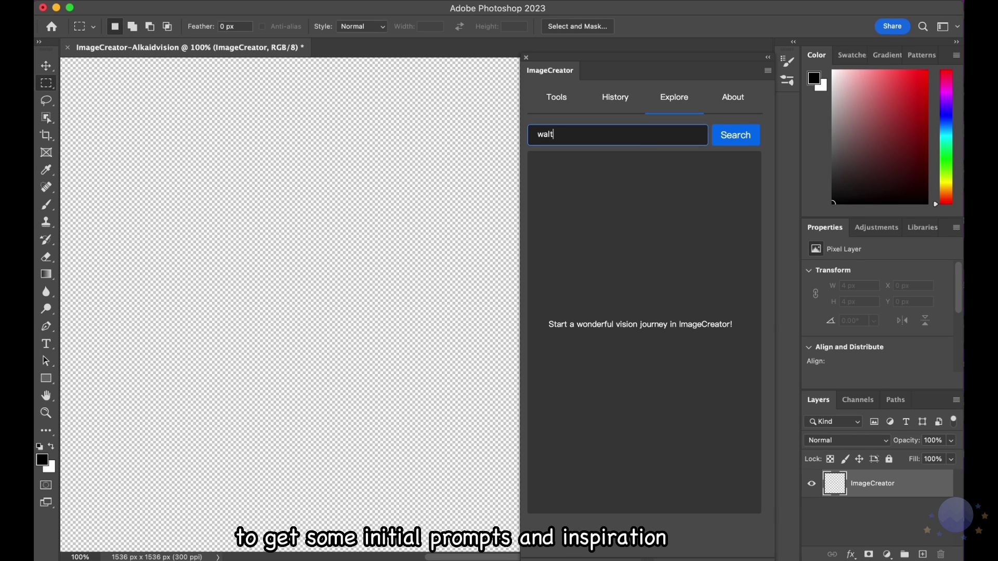
type("er white")
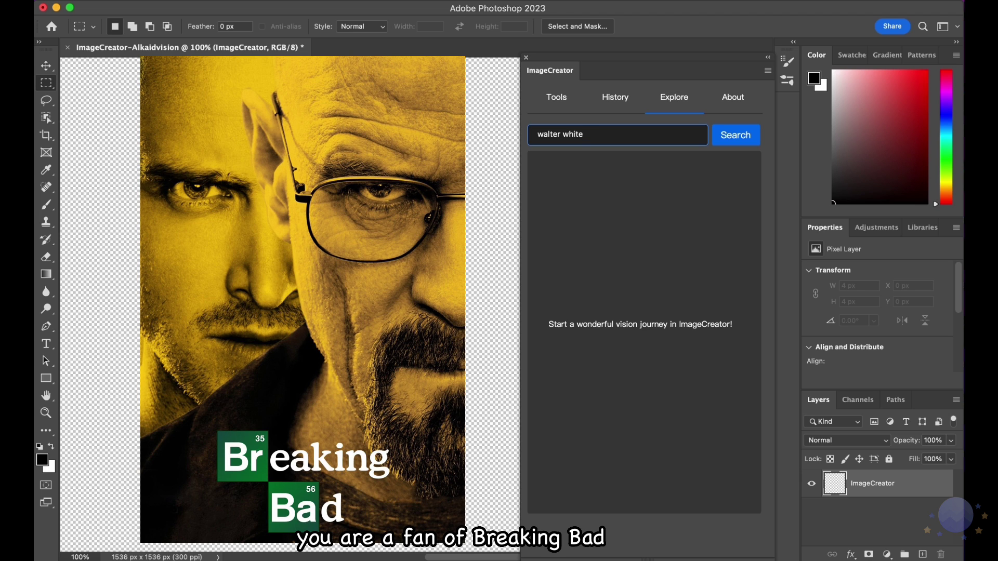
left_click(730, 134)
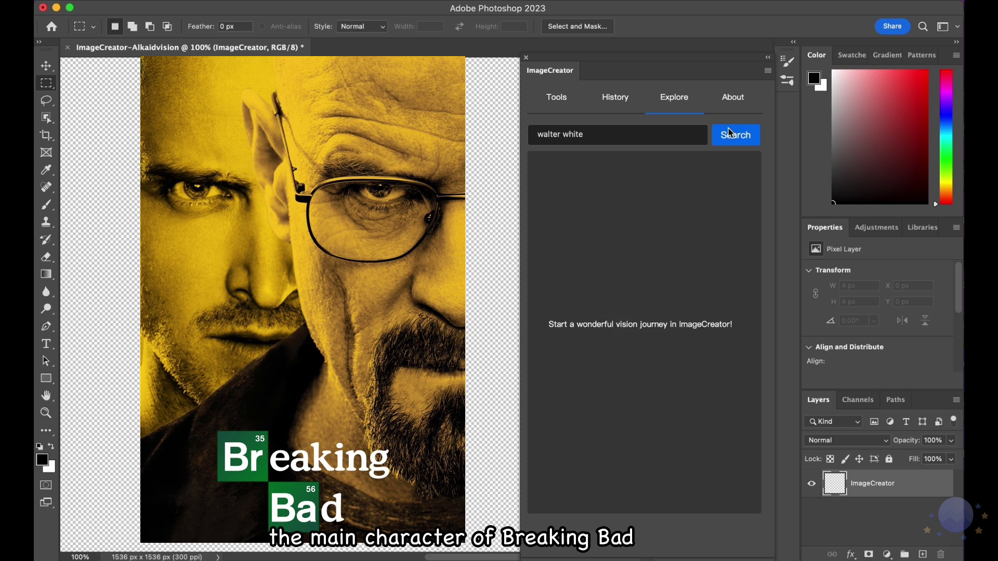
mouse_move(761, 163)
left_mouse_down()
mouse_move(757, 241)
mouse_move(755, 162)
left_mouse_up()
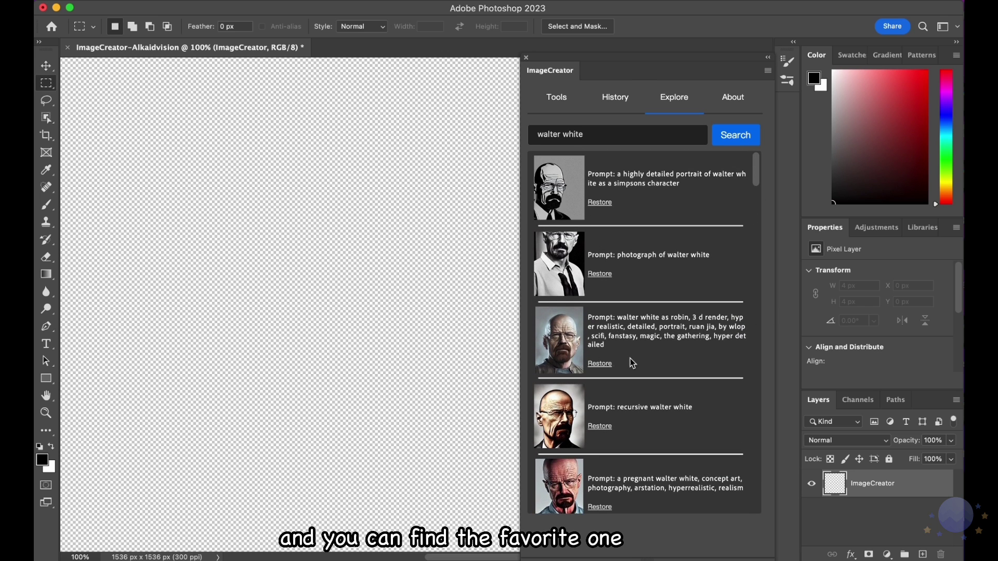
left_click(599, 363)
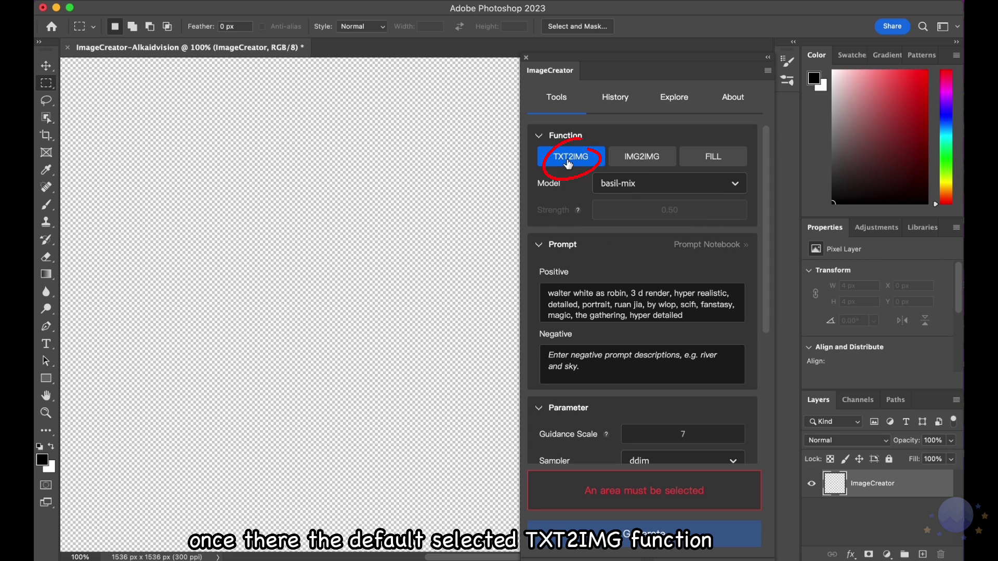
- Set the seed to -1 and switch the model to Light&Shadow Diffusion
left_click_drag(773, 186, 766, 334)
double_click(704, 341)
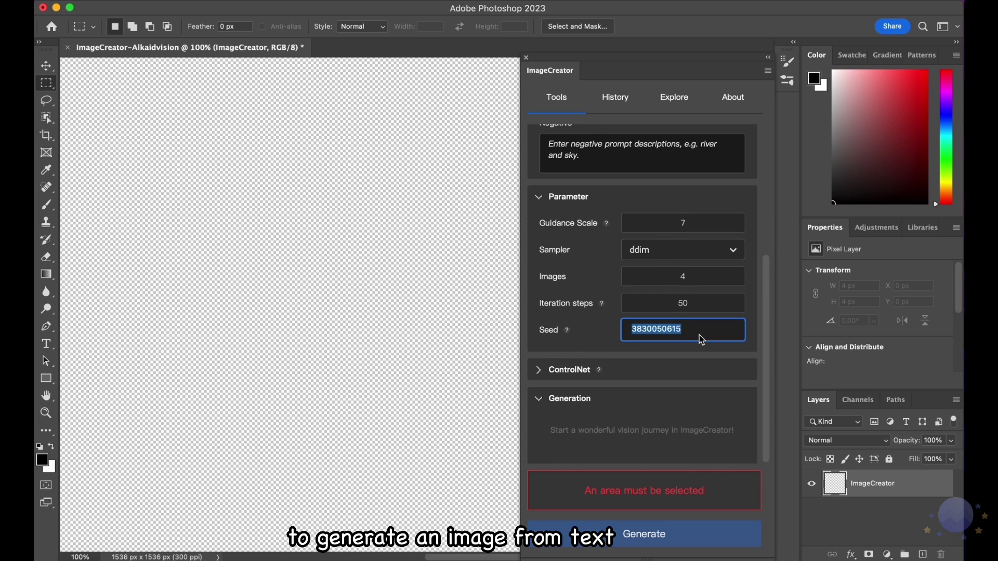
type("-11")
key("BackSpace")
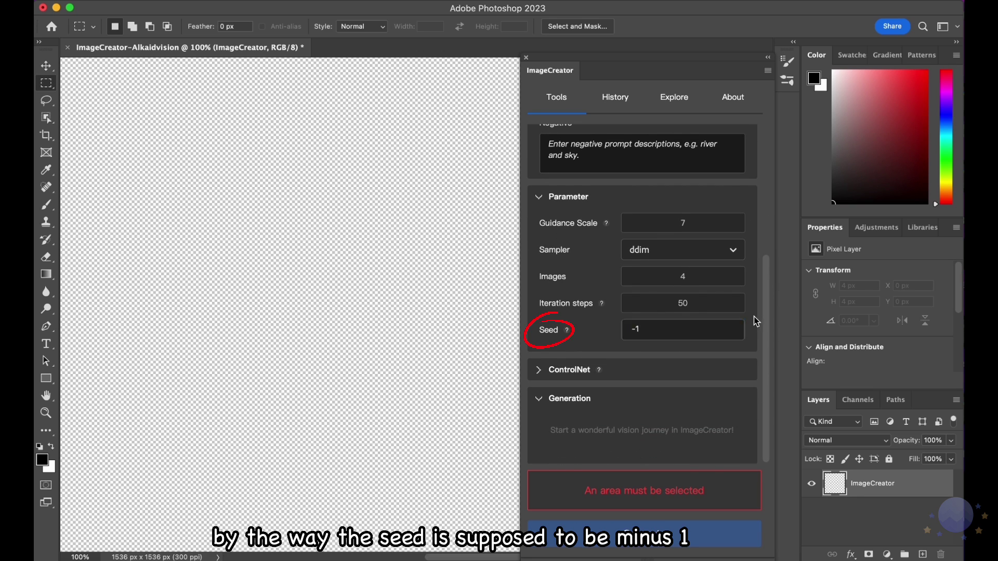
mouse_move(766, 319)
left_mouse_down()
mouse_move(760, 185)
mouse_move(768, 322)
left_mouse_up()
left_click(734, 184)
left_click(701, 248)
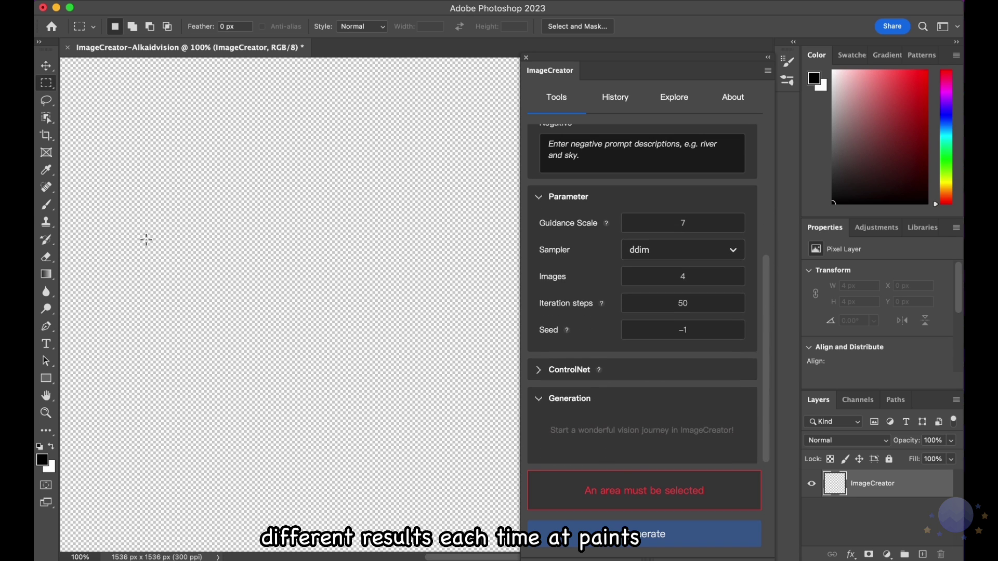
- Marquee a square on the empty canvas, generate four bearded-man portraits, and import the fourth
left_click_drag(144, 141, 510, 487)
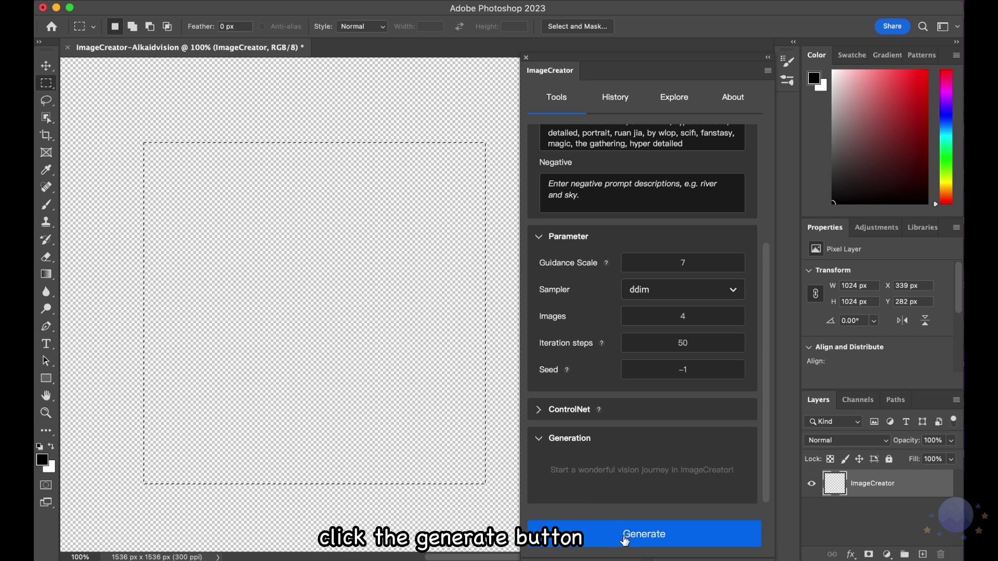
left_click(632, 535)
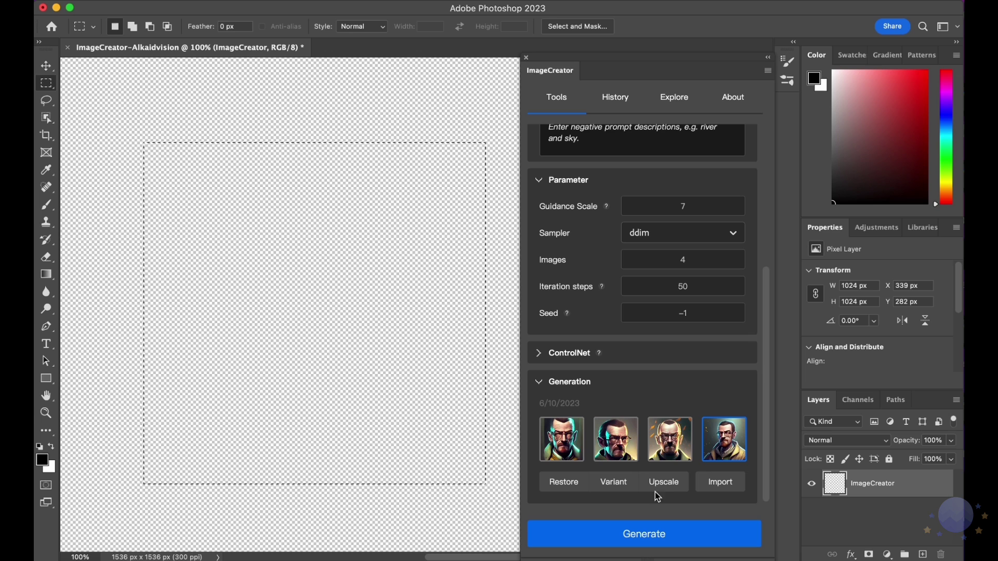
left_click(720, 482)
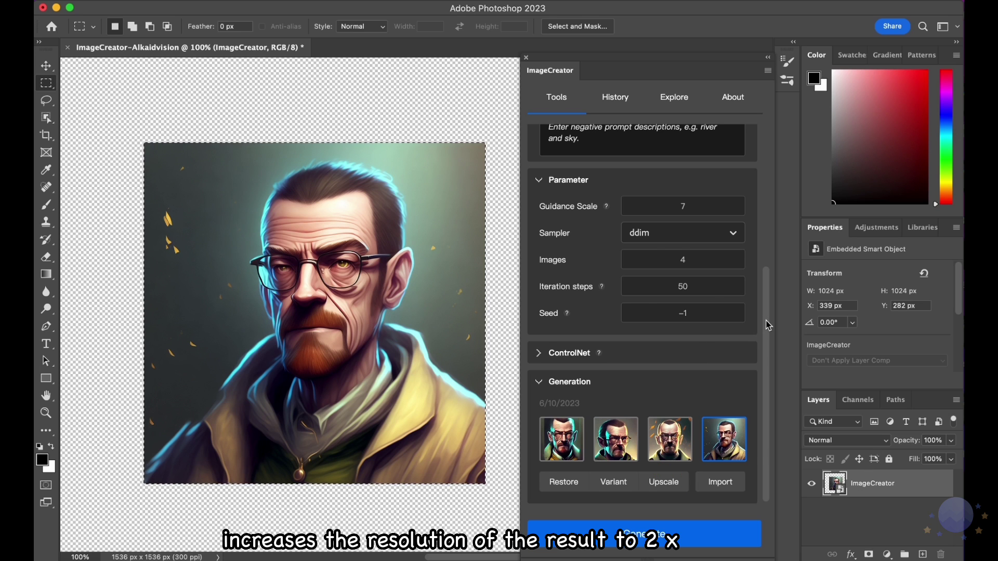
- Append 'with a white hat' to the end of the positive prompt
scroll(768, 325, "up", 5)
left_click(738, 252)
left_click(738, 252)
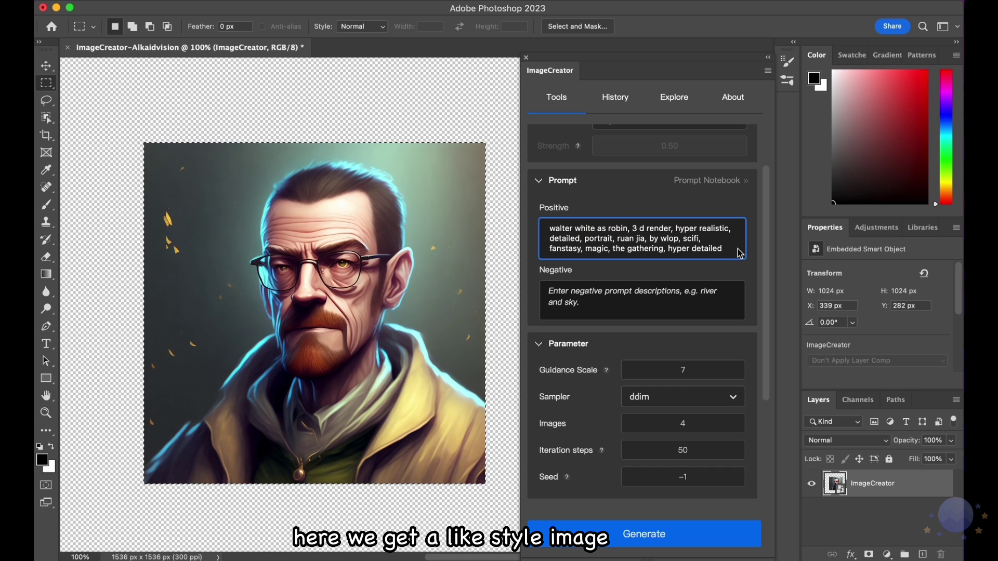
type("wit")
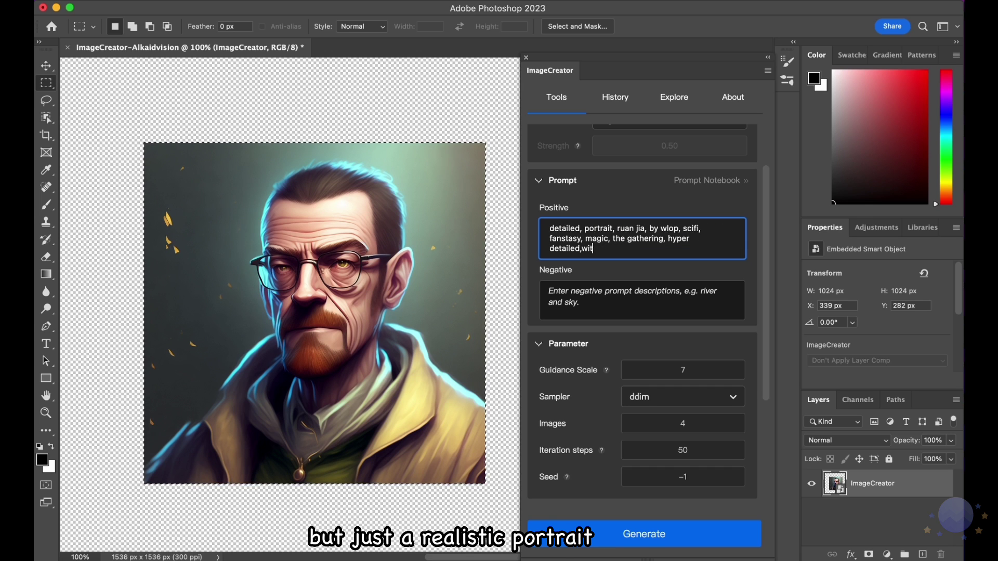
type("a whit")
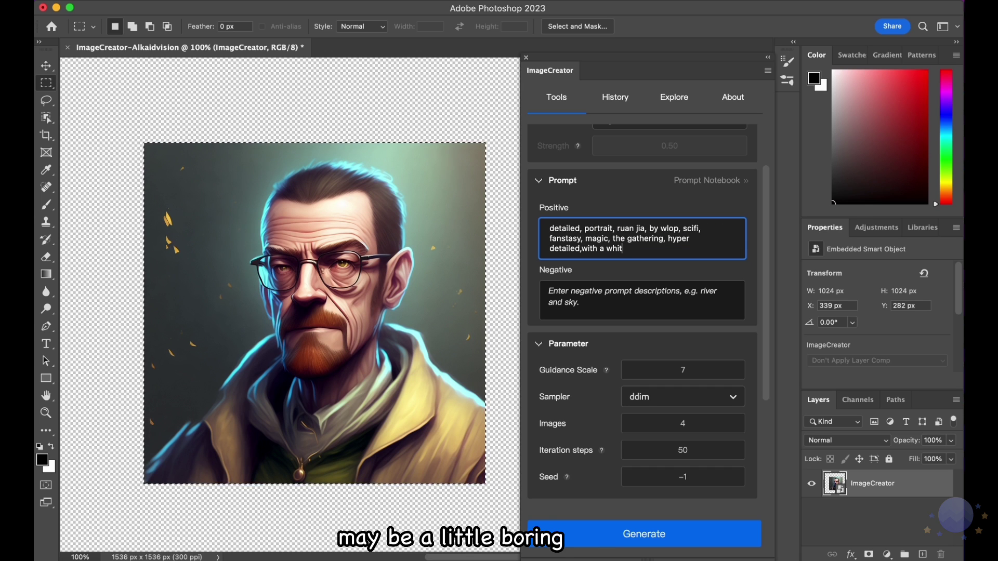
type("e hat")
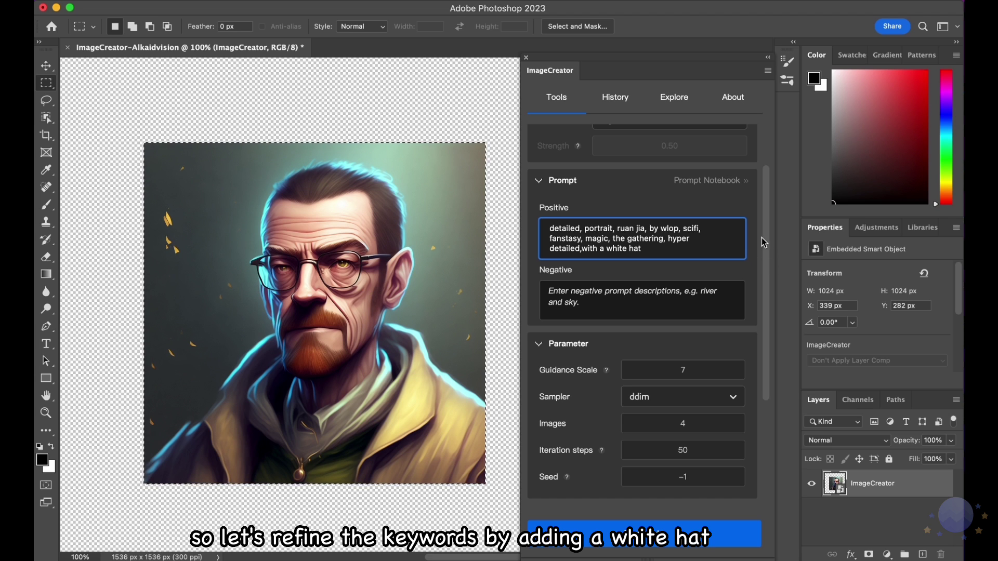
left_click_drag(766, 238, 766, 348)
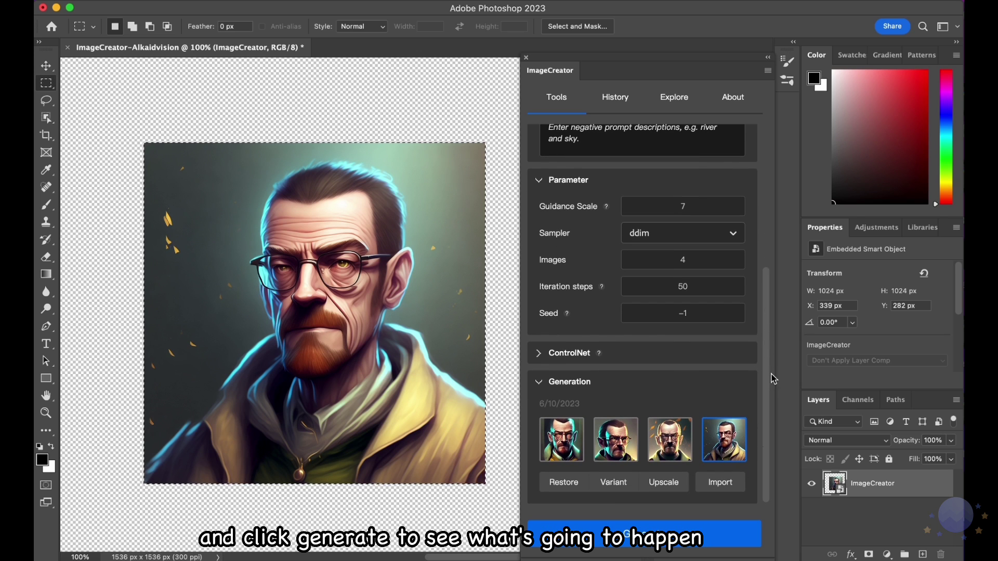
- Generate new portraits and import the fourth white-hat result as a new layer
left_click(723, 537)
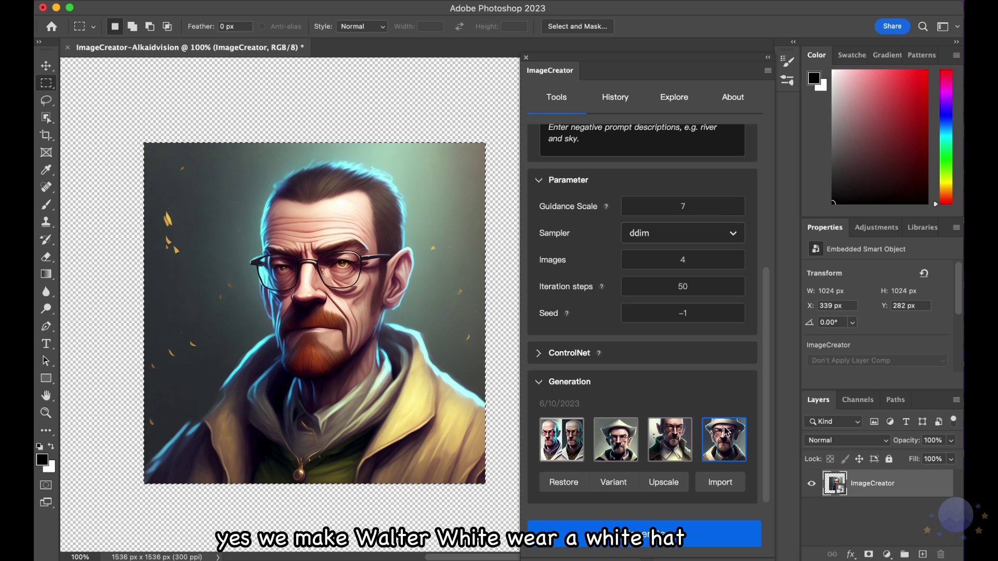
left_click(731, 487)
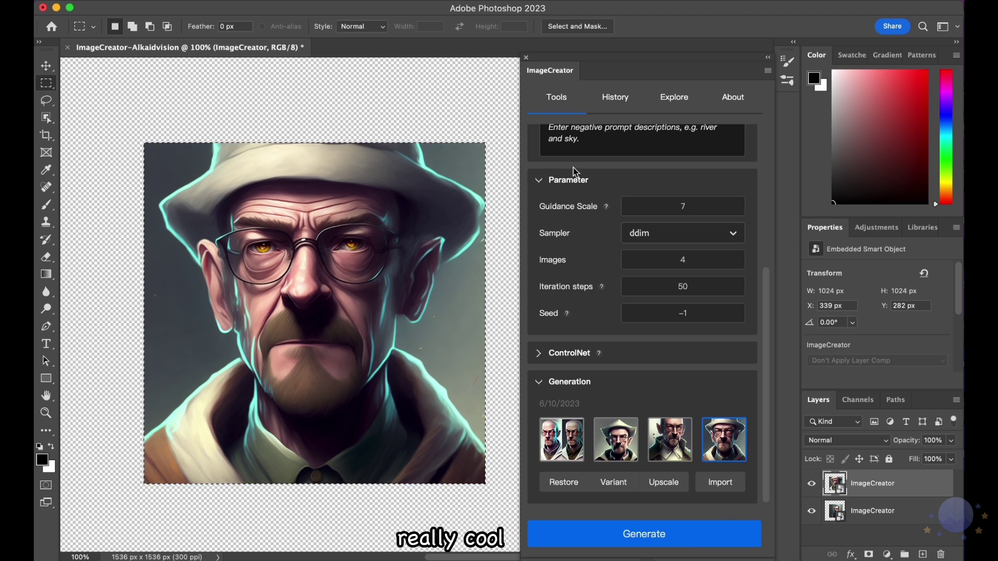
left_click(674, 99)
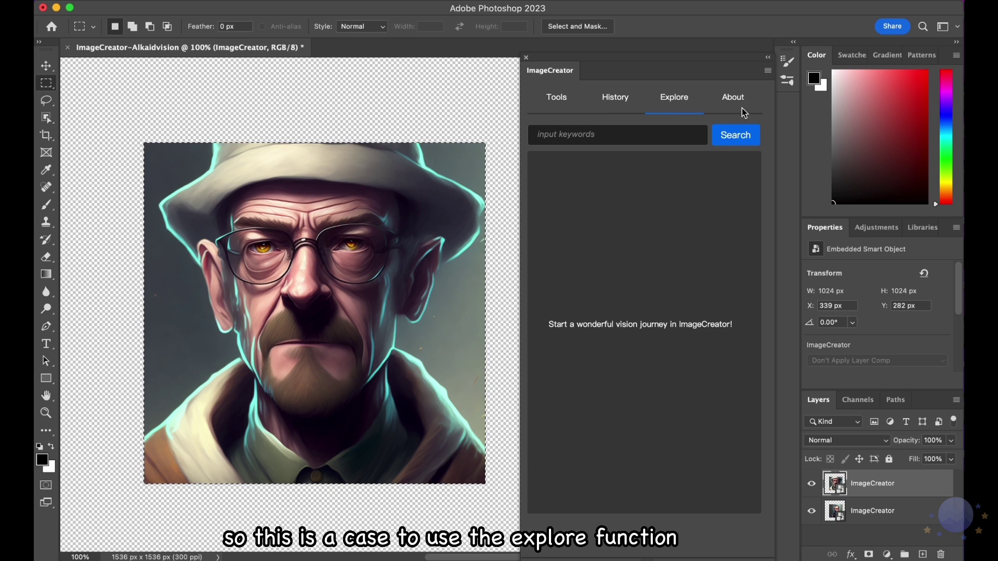
left_click(545, 104)
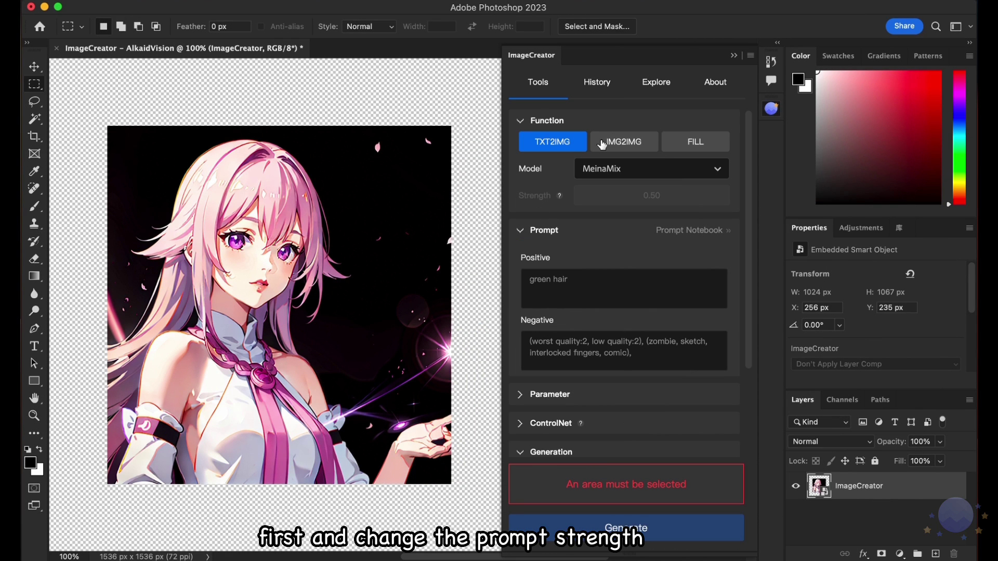
- In IMG2IMG, select the image's left part, set strength 0.70 and prompt 'red hair'
left_click(616, 149)
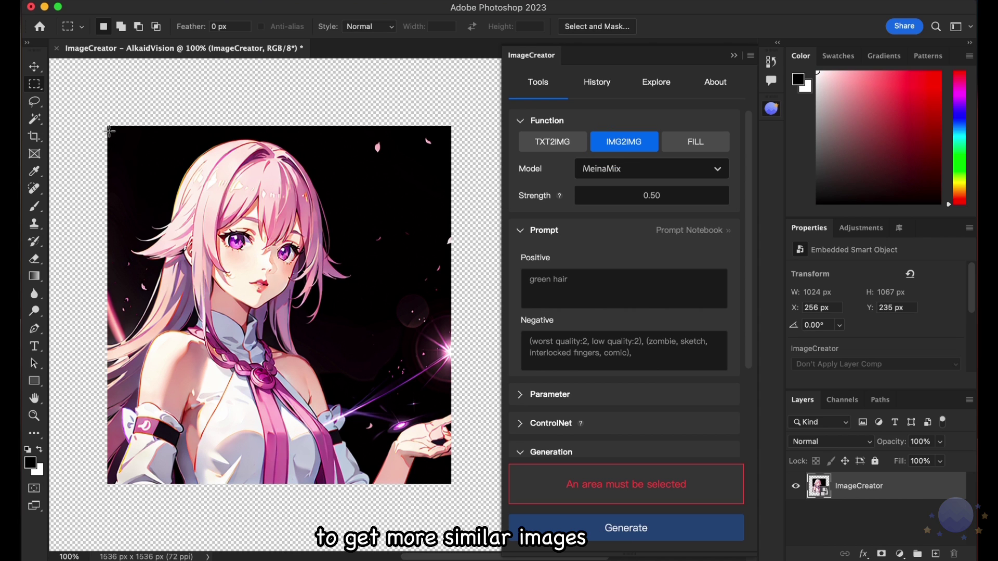
left_click_drag(109, 131, 350, 456)
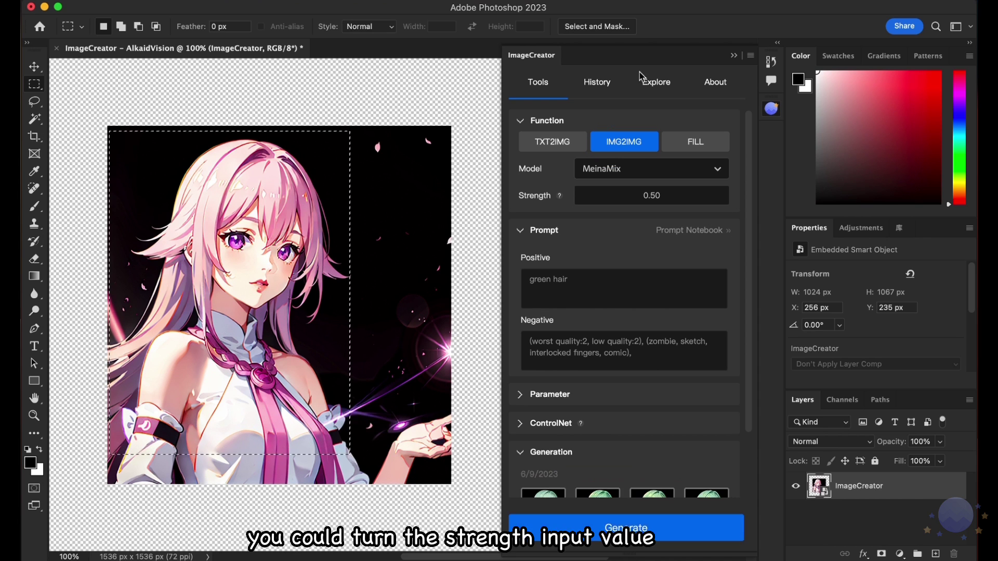
left_click(656, 195)
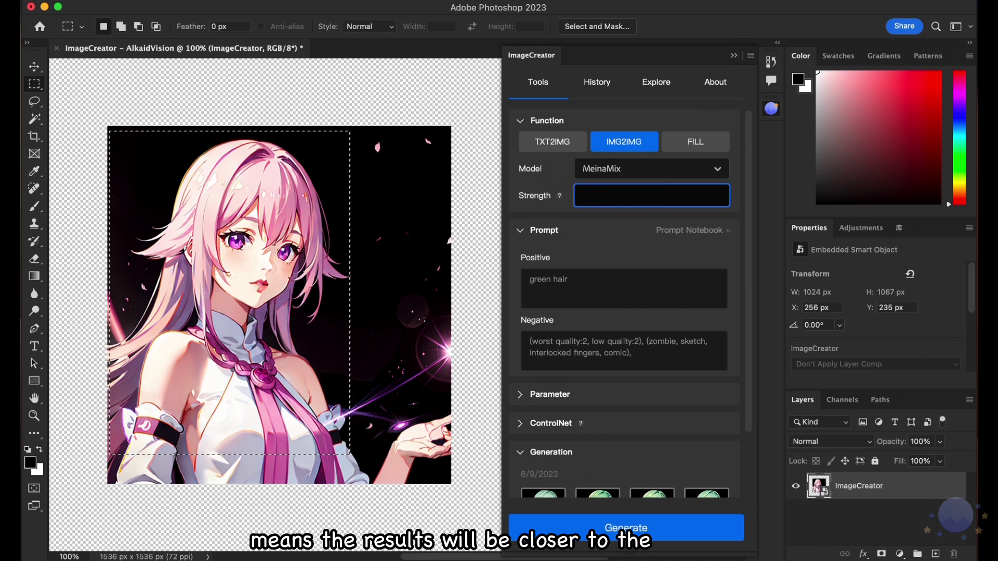
key("Return")
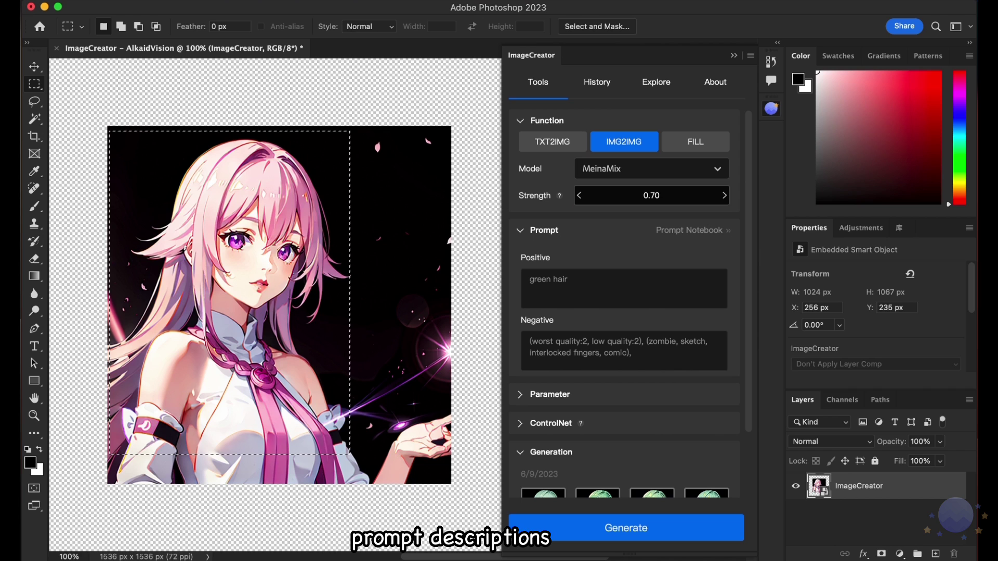
left_click(626, 286)
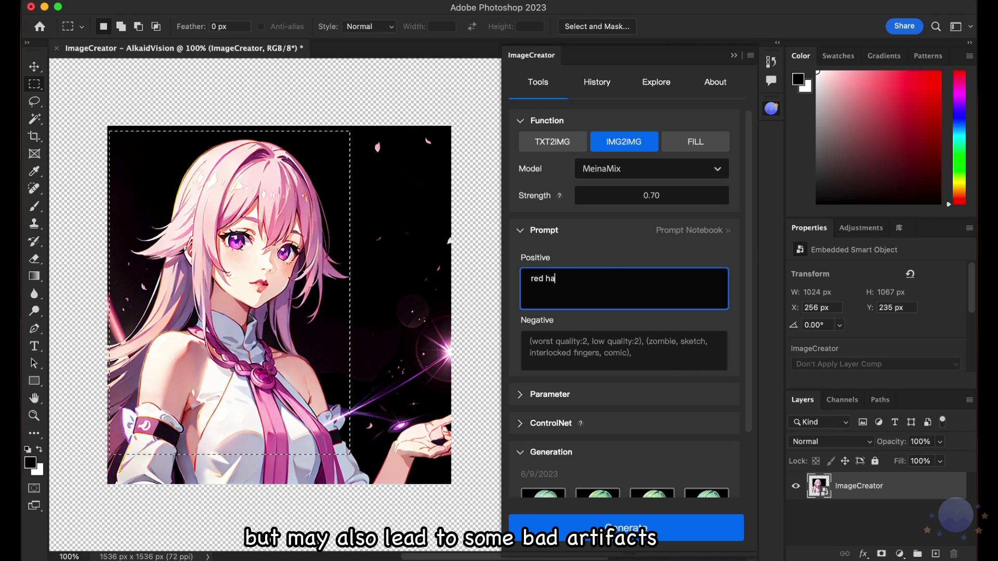
- Generate, import the fourth red-haired result as a layer, and toggle it to compare
left_click(635, 541)
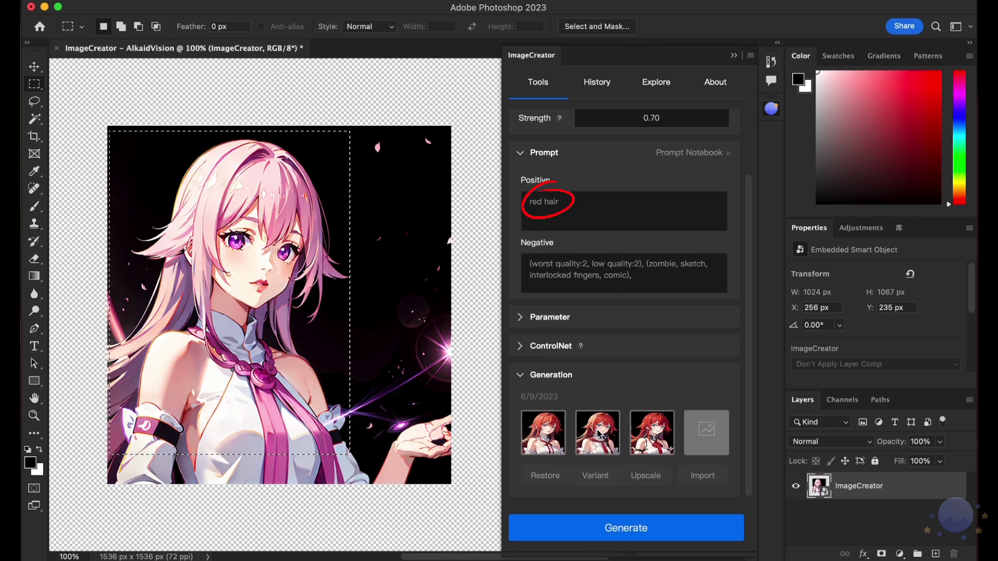
left_click(720, 436)
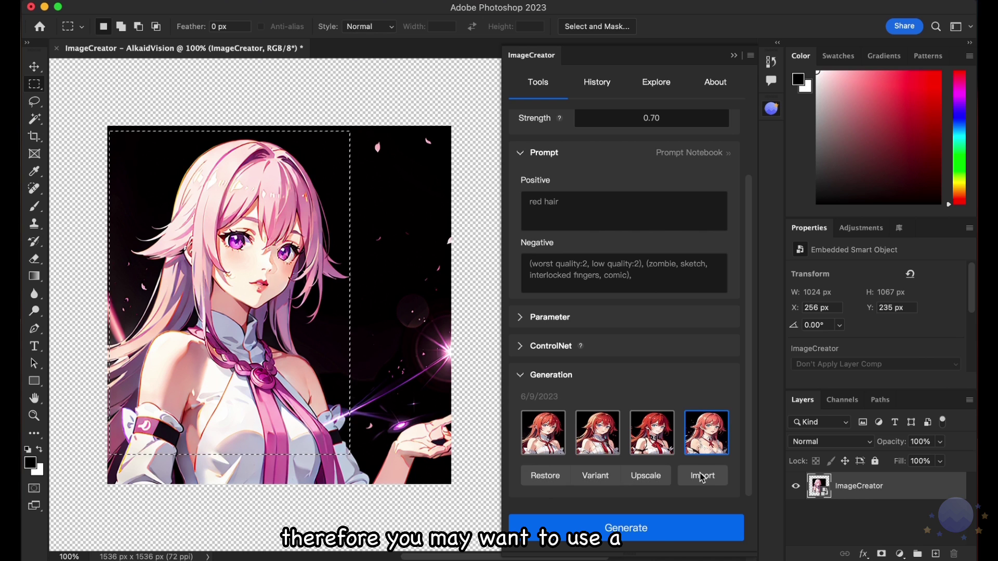
left_click(701, 477)
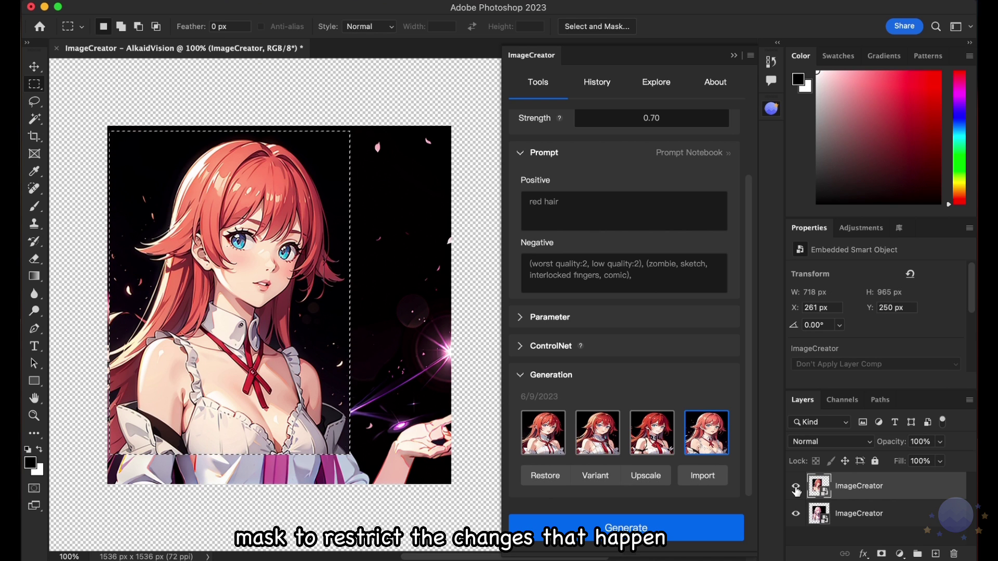
left_click(797, 491)
left_click(796, 491)
left_click(796, 491)
left_click(796, 491)
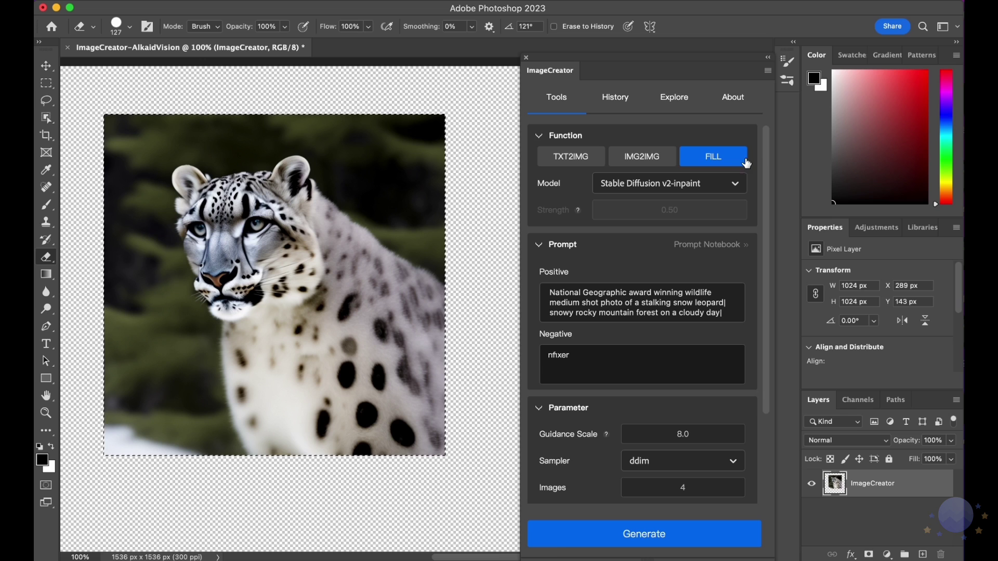
- Erase the snow leopard's head with the Eraser in FILL mode
scroll(768, 151, "down", 5)
scroll(774, 218, "up", 5)
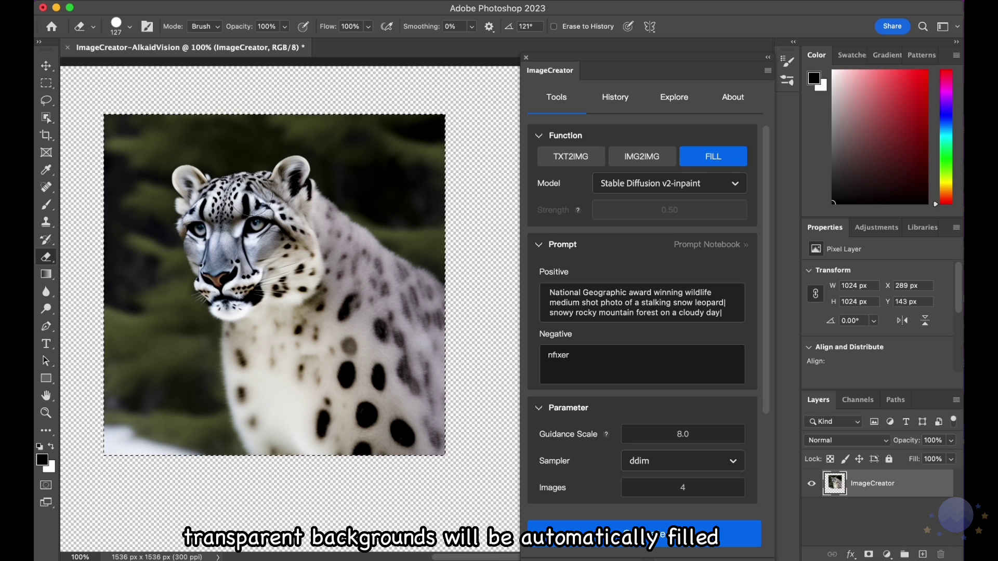
mouse_move(245, 198)
left_mouse_down()
mouse_move(231, 275)
mouse_move(291, 244)
mouse_move(276, 218)
mouse_move(237, 201)
left_mouse_up()
- Replace the positive prompt with 'a fox face'
left_click(727, 312)
key("super+a")
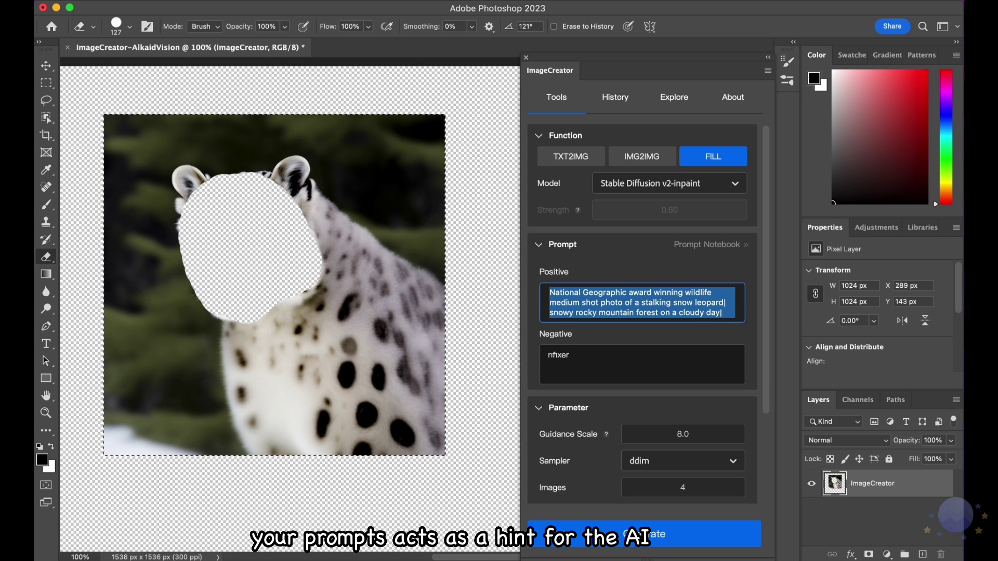
key("BackSpace")
type("a ")
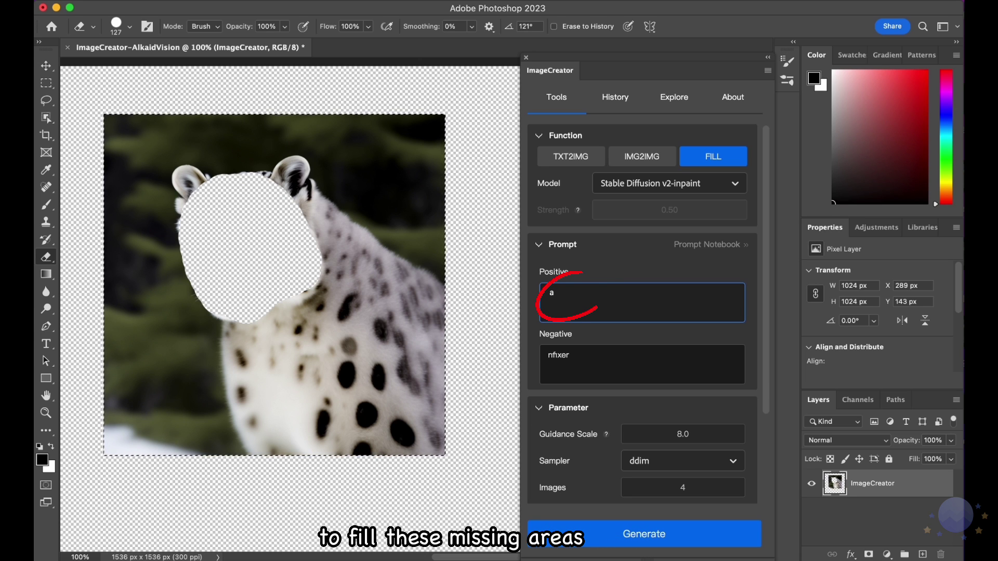
type("fox fac")
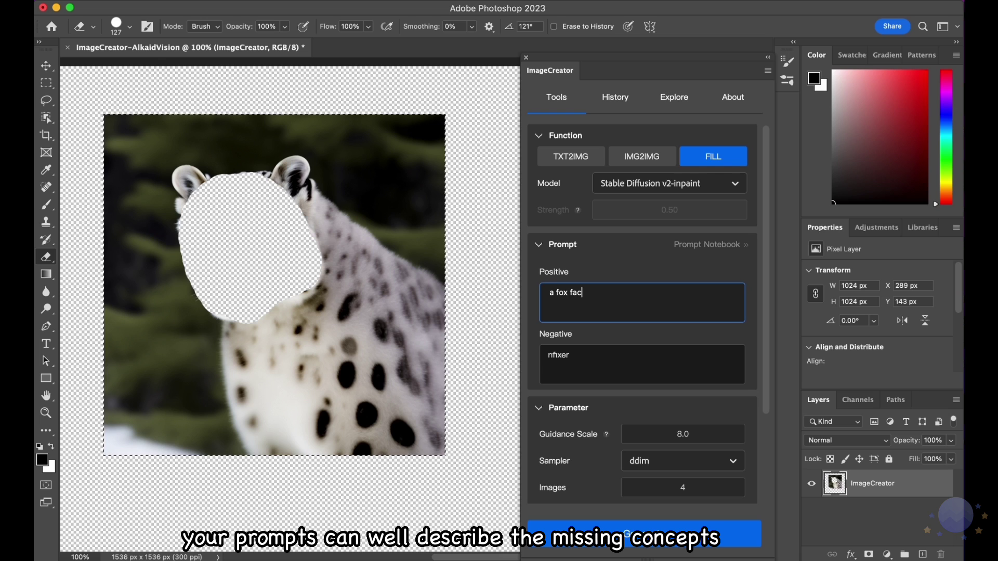
type("em")
- Marquee a square around the erased head, generate fills, and import a fox face as a new layer
left_click_drag(152, 133, 355, 335)
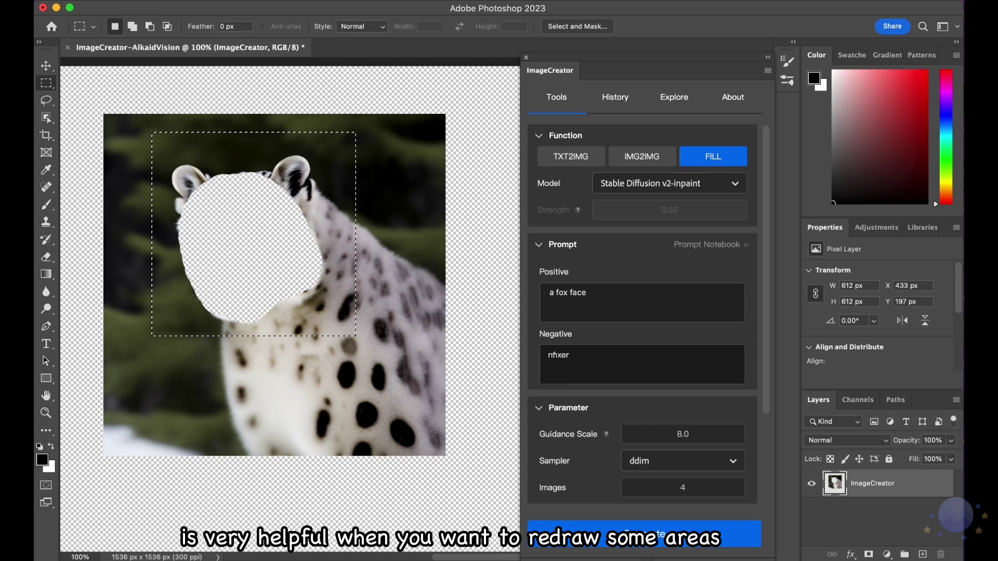
scroll(642, 312, "down", 3)
left_click(645, 534)
scroll(772, 491, "down", 3)
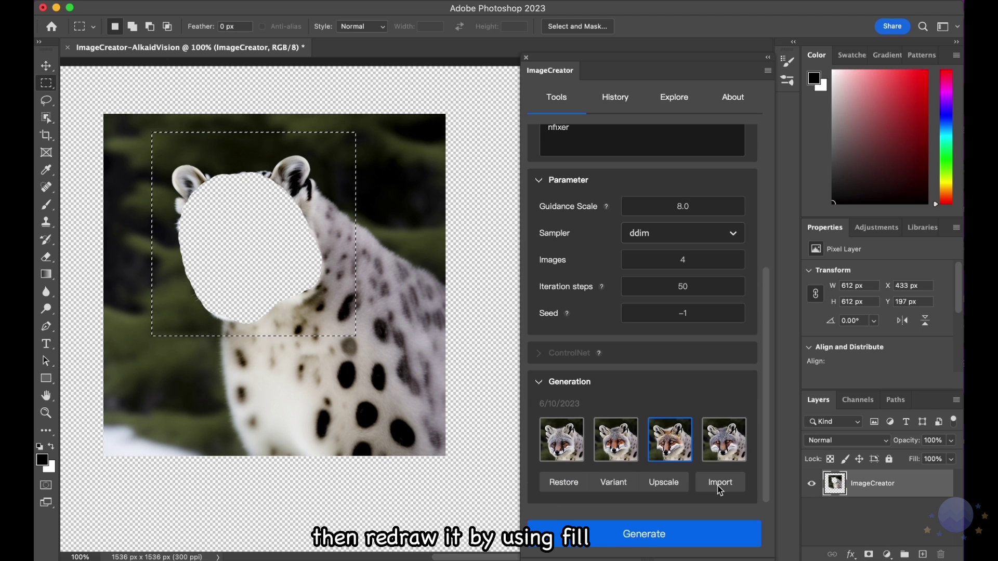
left_click(719, 482)
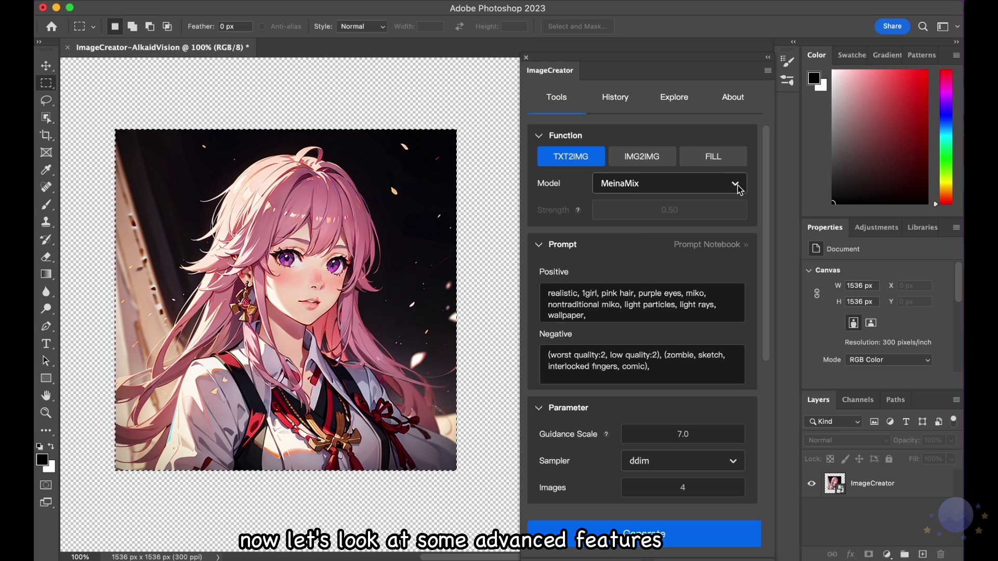
- Browse the ImageCreator Model list and close it with MeinaMix still selected
left_click(738, 190)
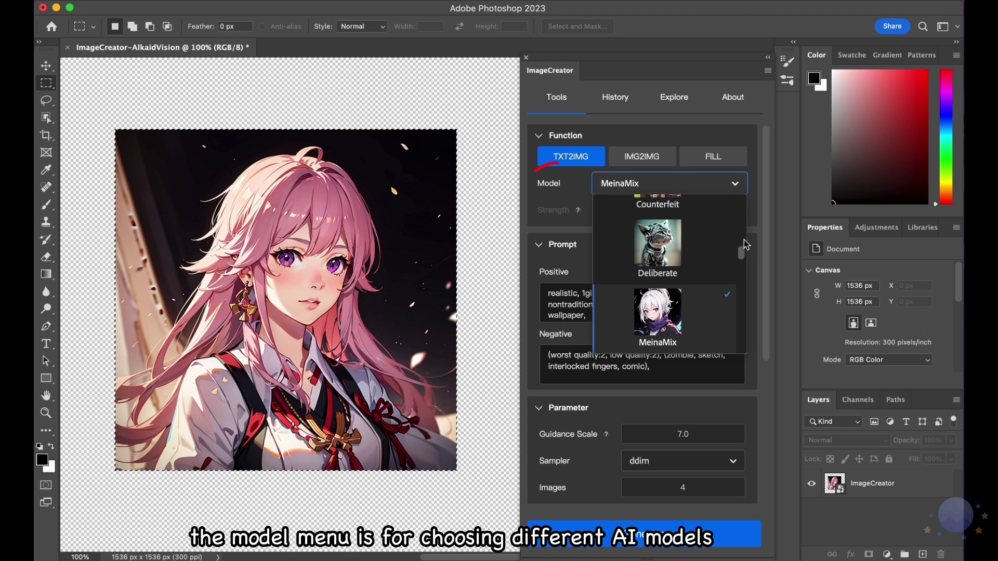
mouse_move(741, 252)
left_mouse_down()
mouse_move(740, 201)
mouse_move(766, 327)
left_mouse_up()
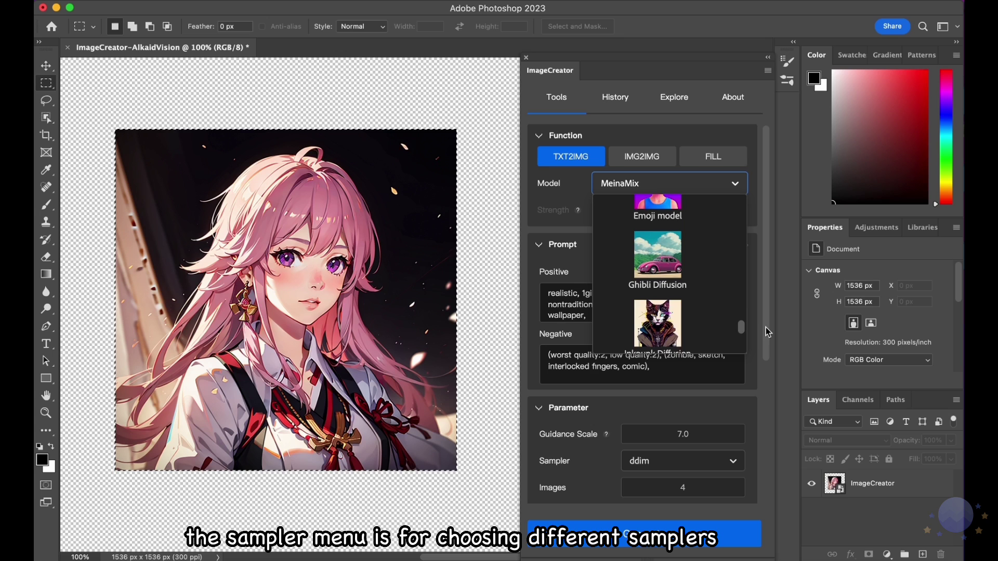
left_click(758, 205)
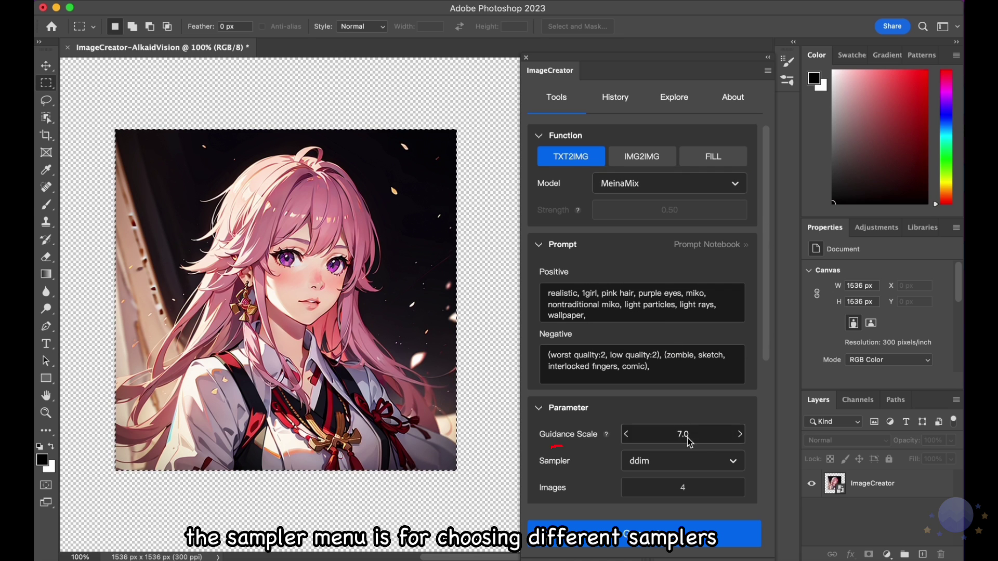
left_click(729, 462)
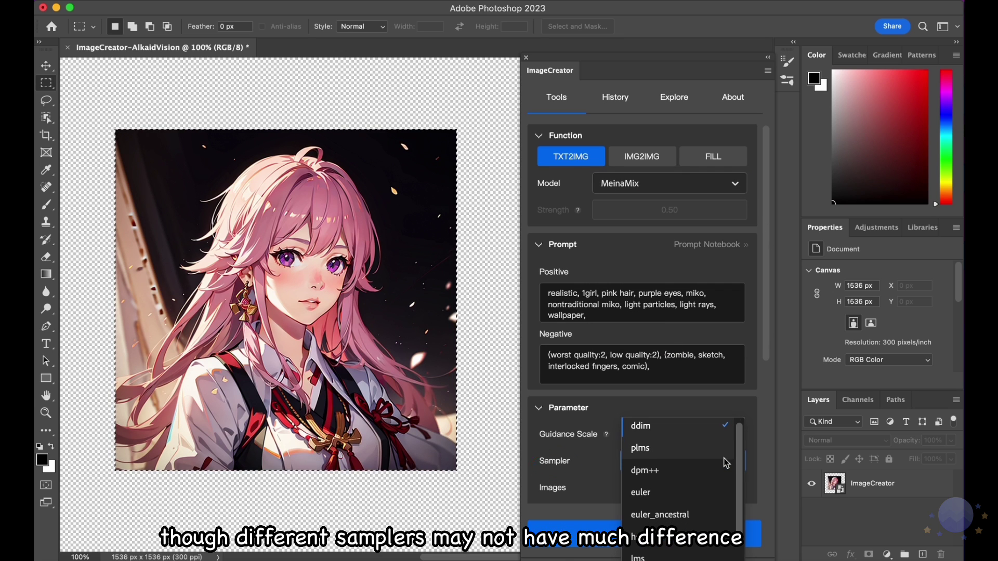
scroll(732, 470, "down", 1)
scroll(744, 483, "down", 1)
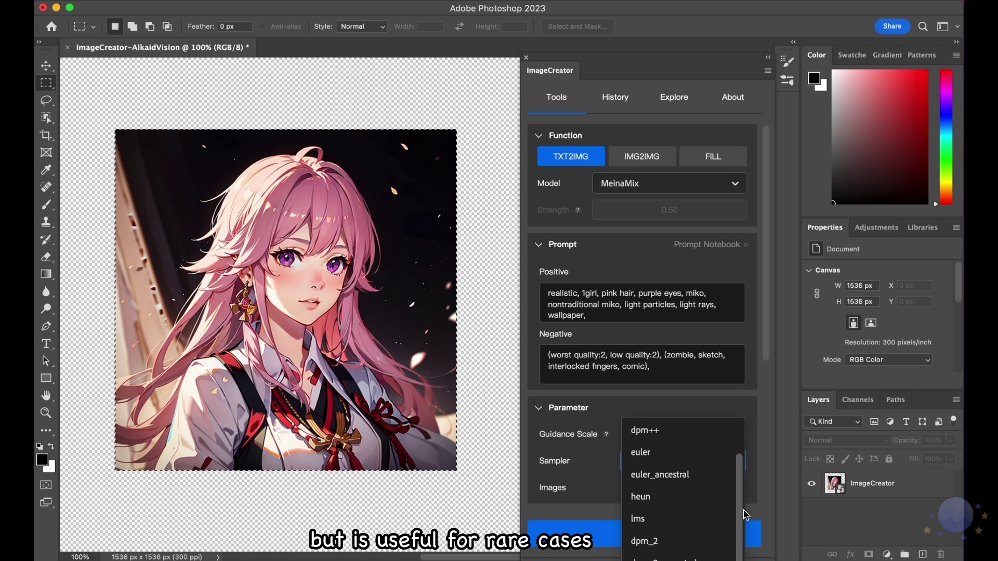
left_click(754, 429)
scroll(768, 396, "down", 3)
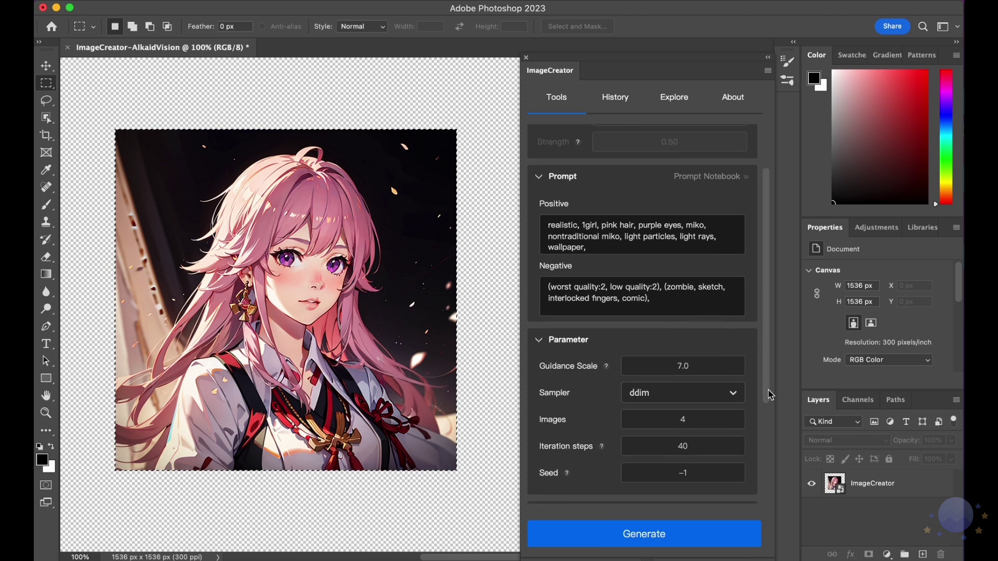
left_click(718, 327)
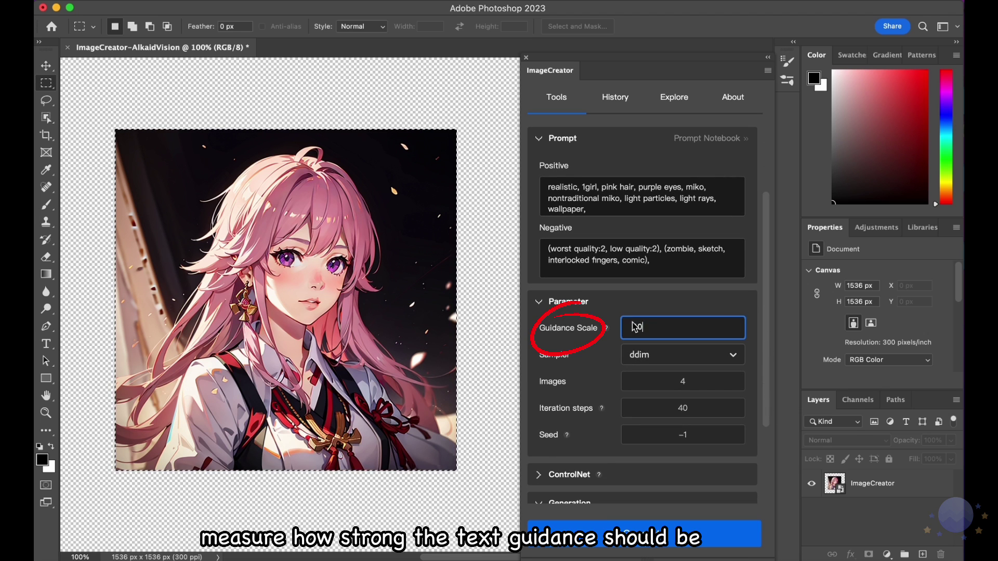
mouse_move(606, 330)
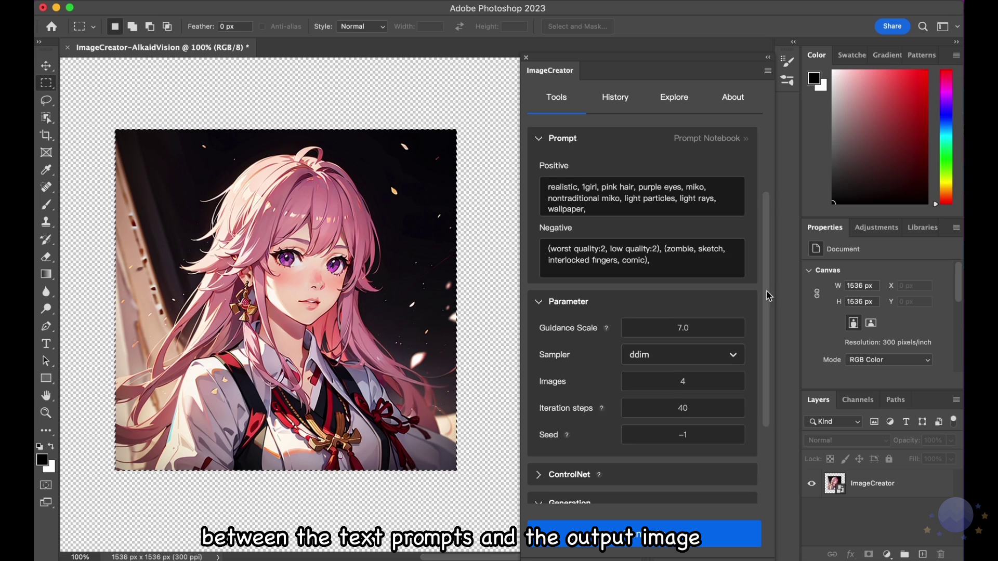
left_click_drag(766, 291, 765, 228)
- Add a new Prompt Notebook note and type 'a big tree' as its prompt
left_click(721, 242)
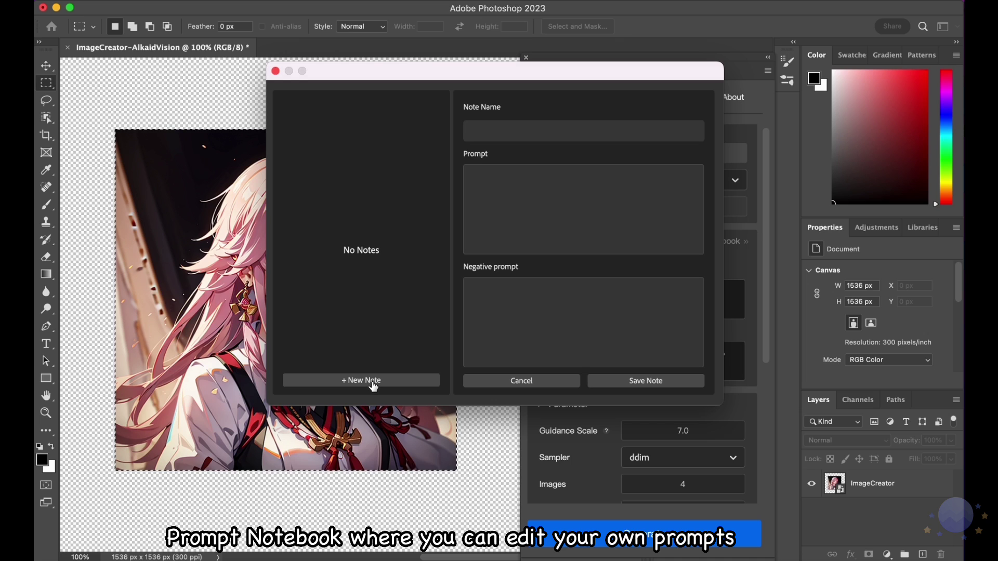
left_click(373, 382)
left_click(522, 181)
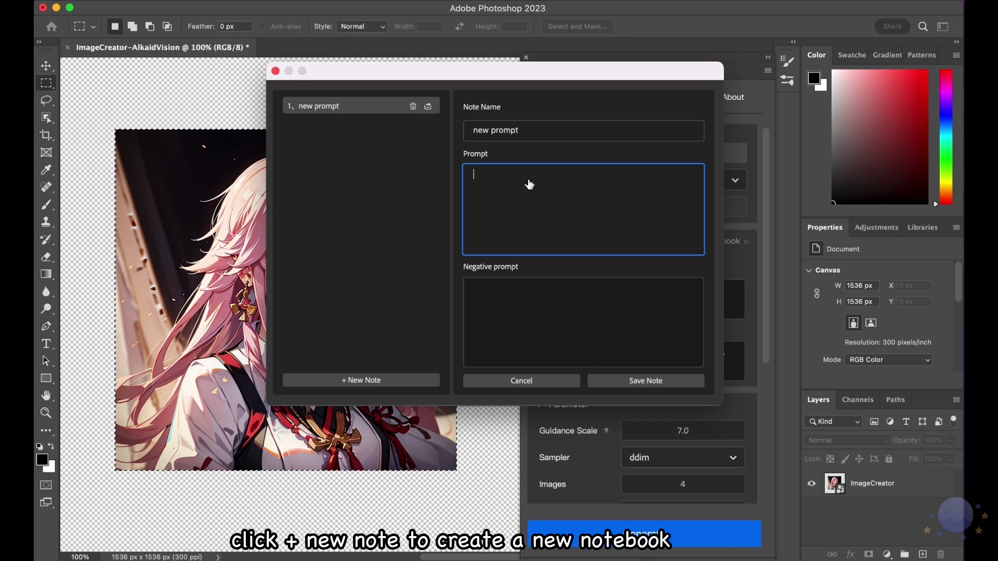
type("a bi")
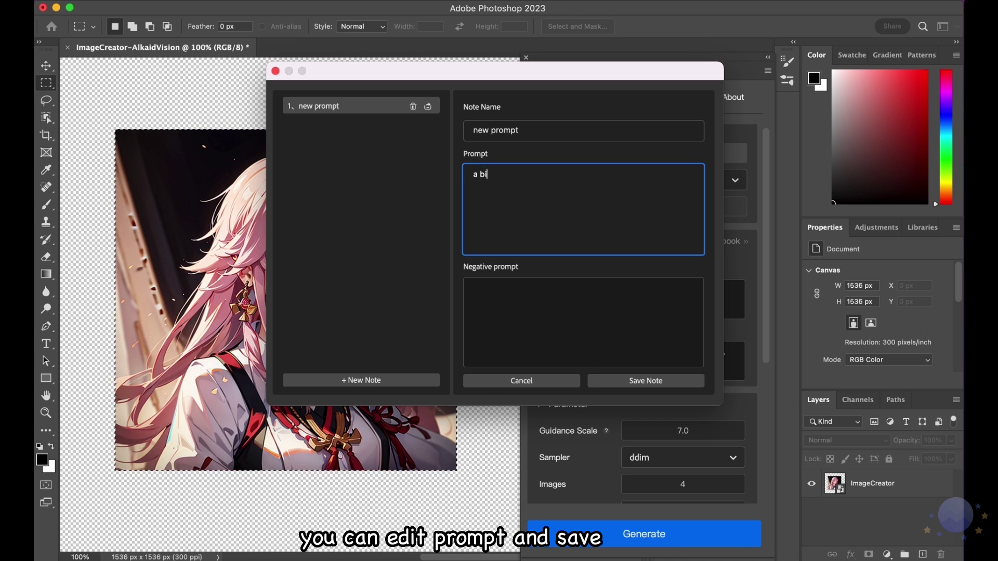
type("g tree")
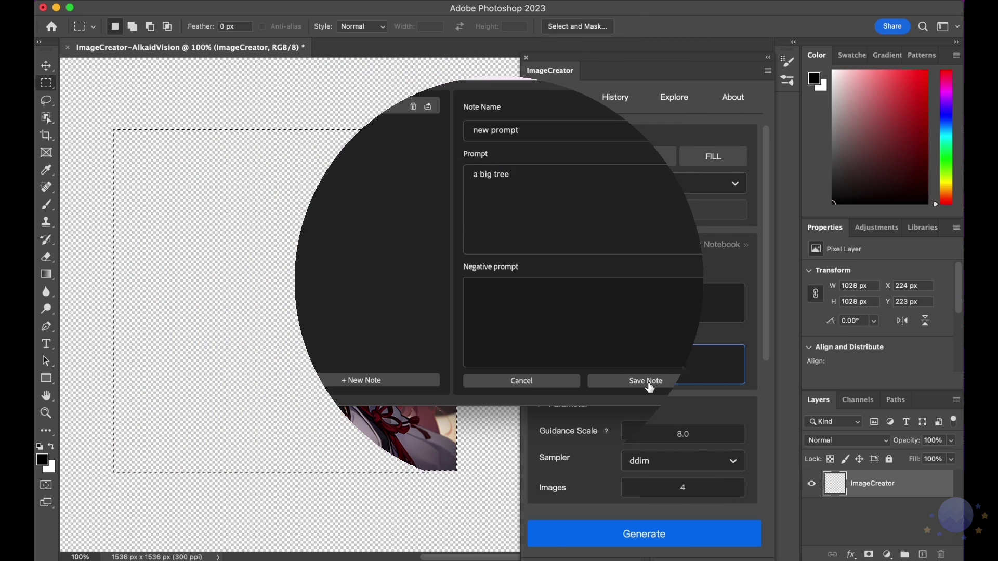
- Enter 'river and sky' as the negative prompt alongside the positive prompt 'a castle'
type("v")
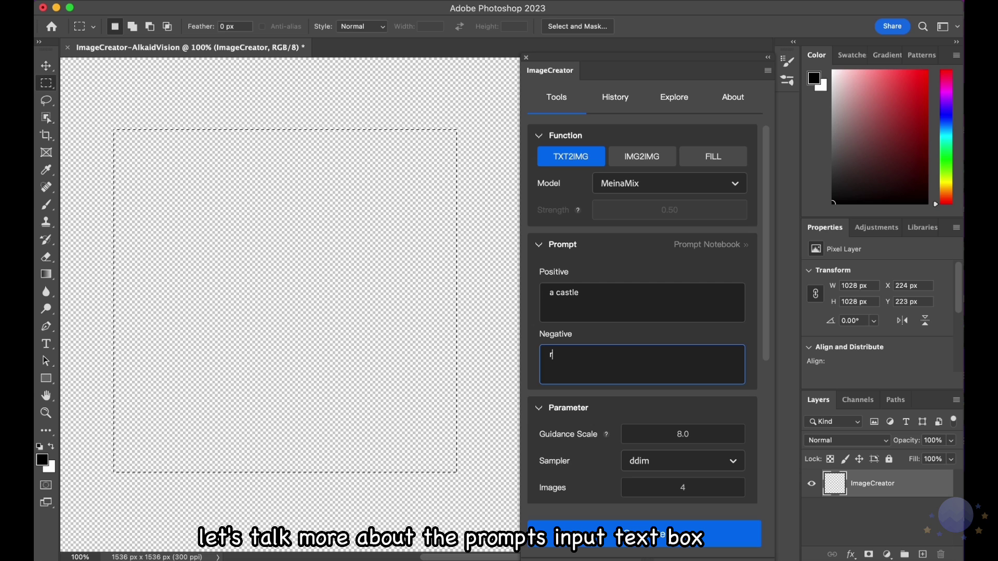
type("iver ")
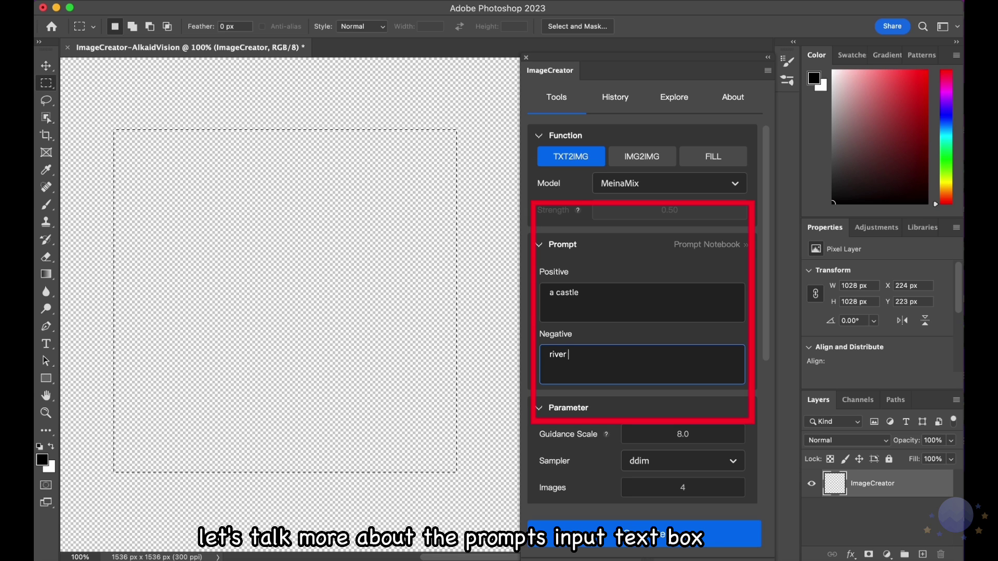
type("and sky")
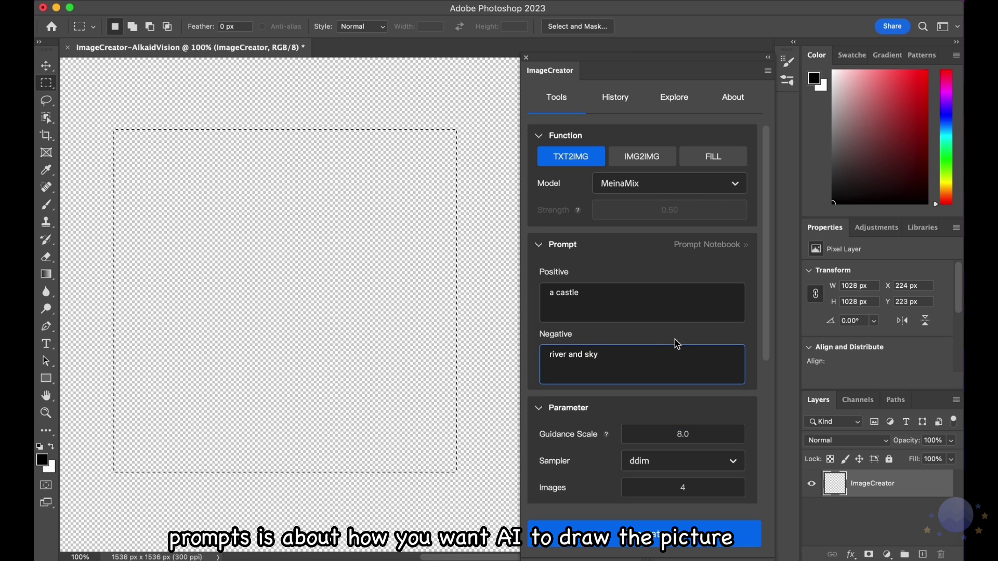
triple_click(723, 355)
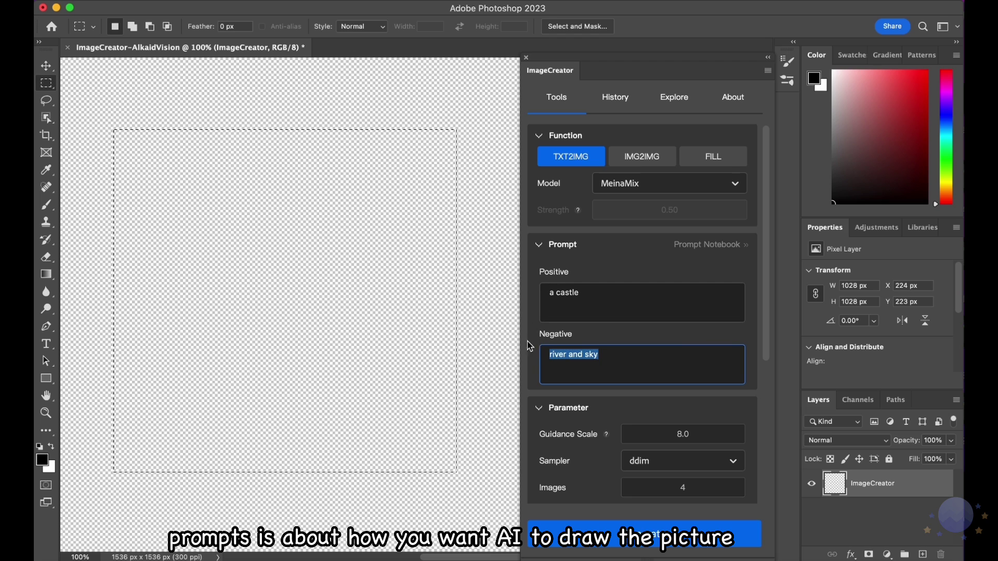
left_click(606, 270)
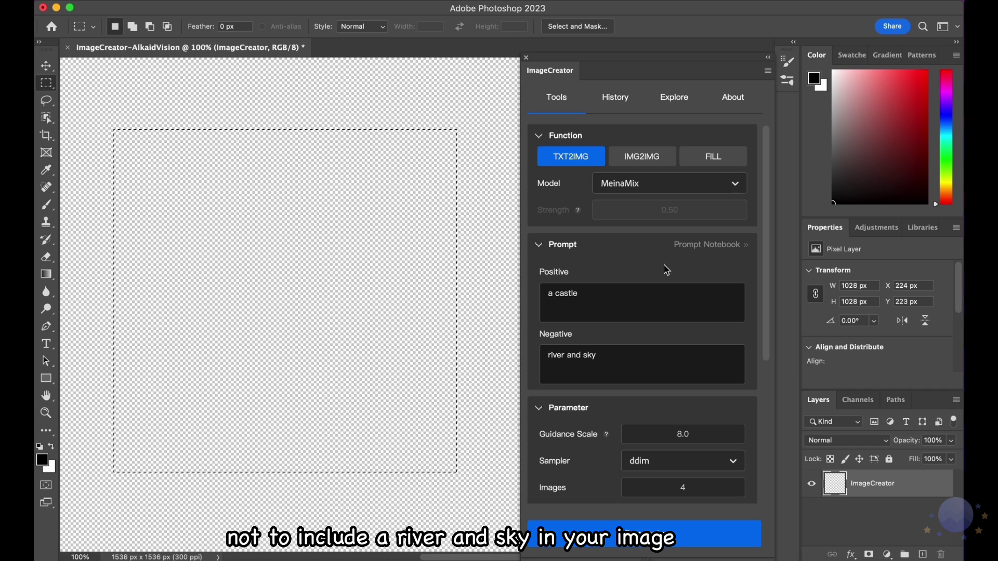
left_click(660, 298)
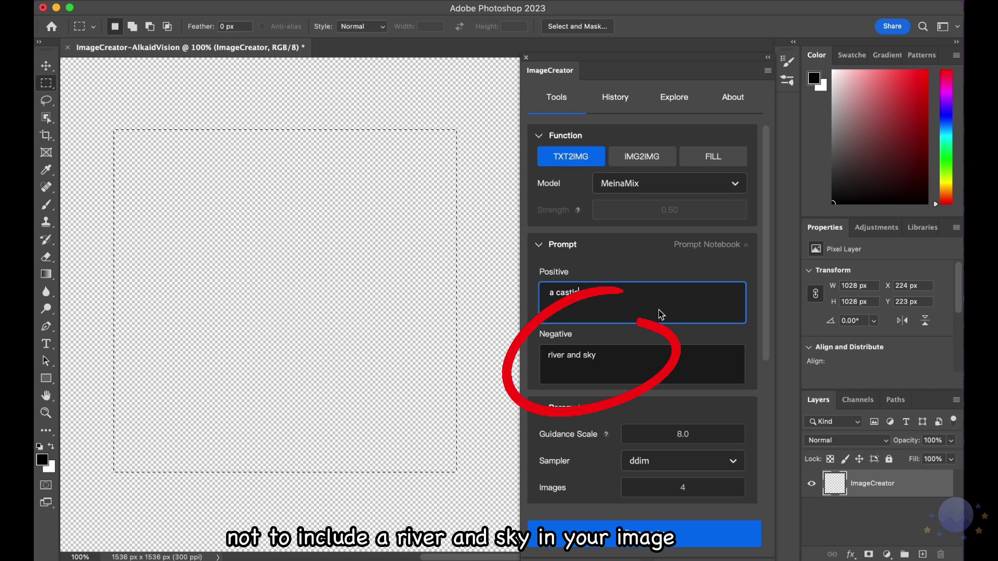
left_click(687, 364)
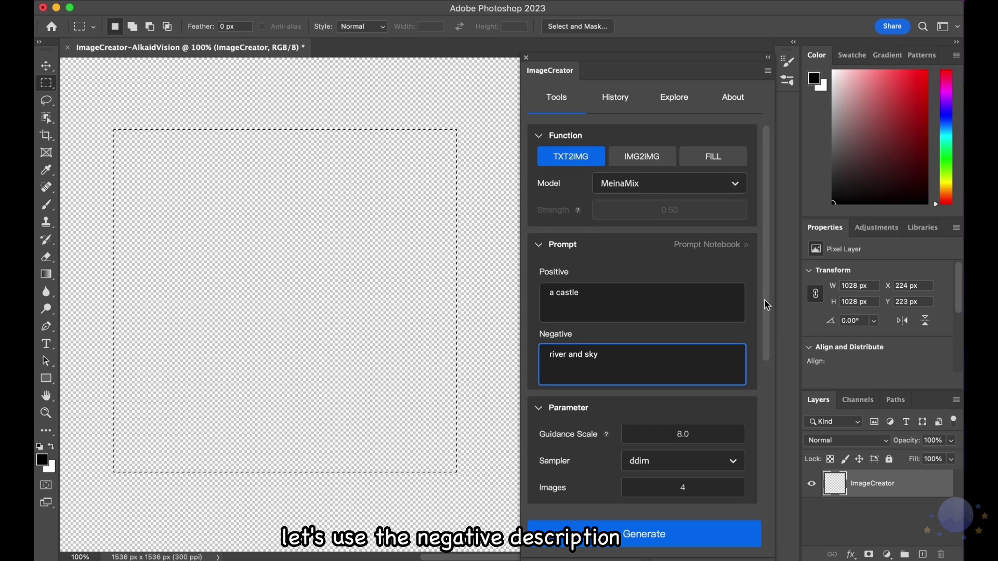
left_click_drag(765, 300, 753, 461)
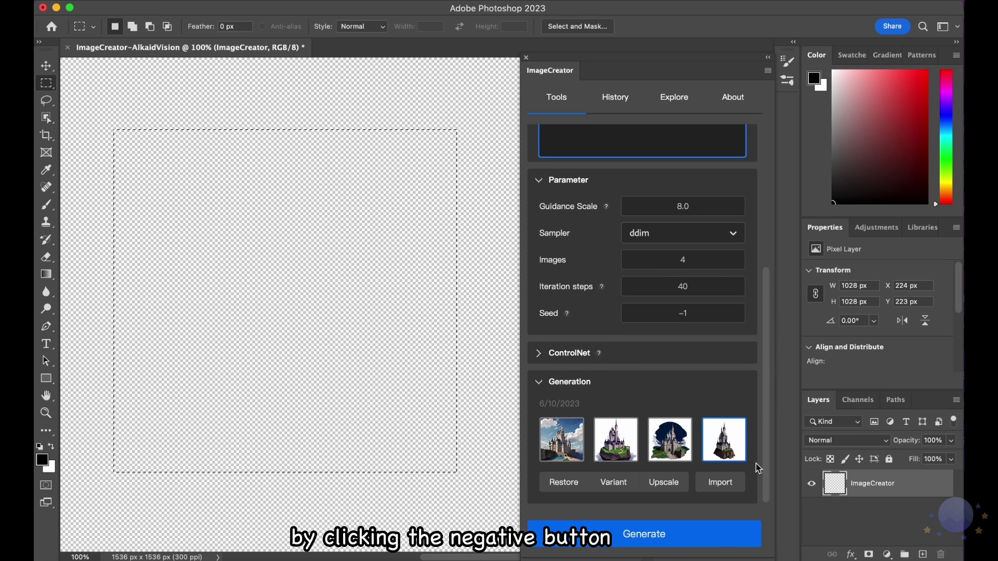
- Generate castle images and import the white-background castle onto the canvas
left_click(717, 538)
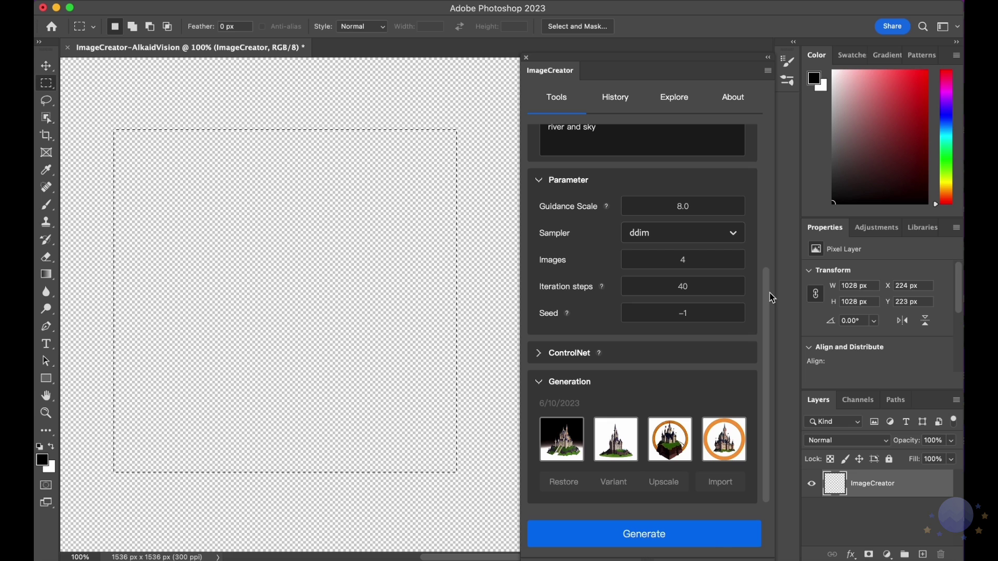
left_click(627, 438)
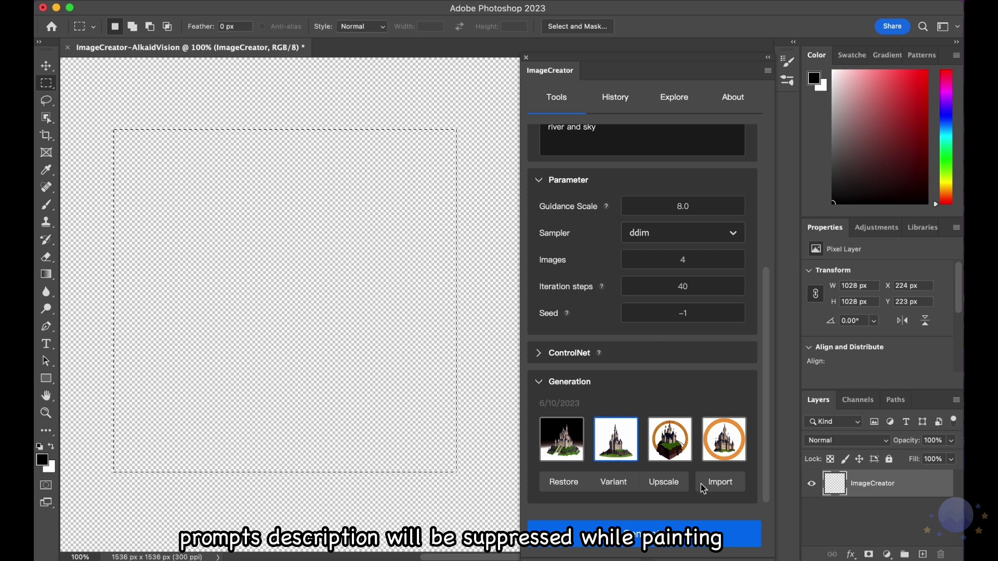
left_click(731, 486)
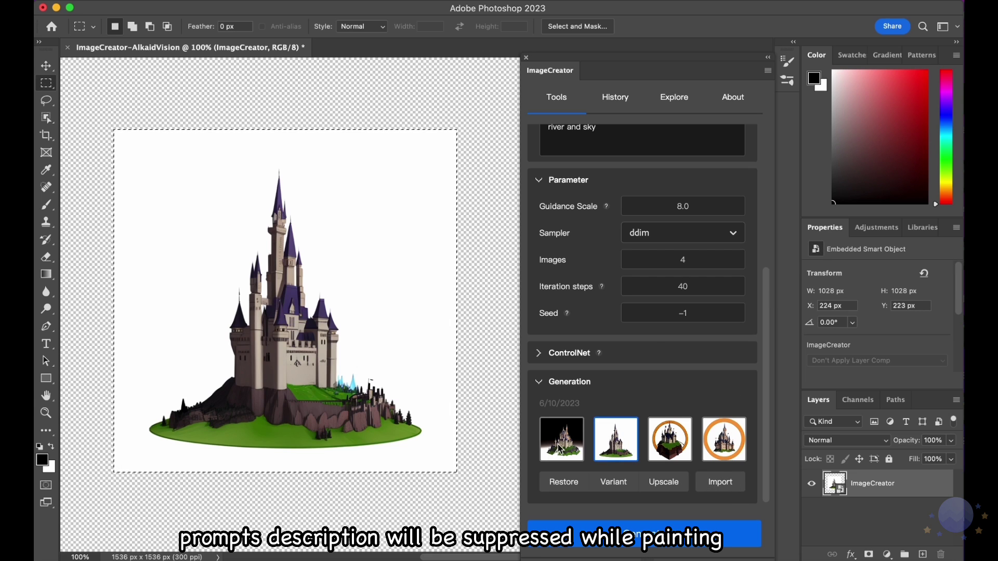
- Import the dark-background castle as a new layer and expand the ControlNet settings
left_click(561, 449)
left_click(734, 487)
left_click(749, 353)
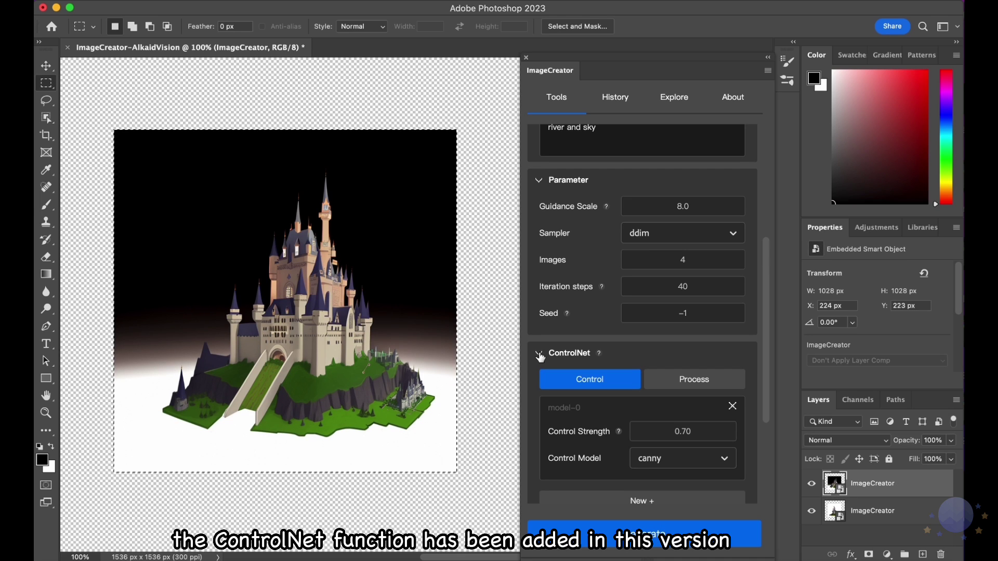
left_click_drag(765, 371, 766, 423)
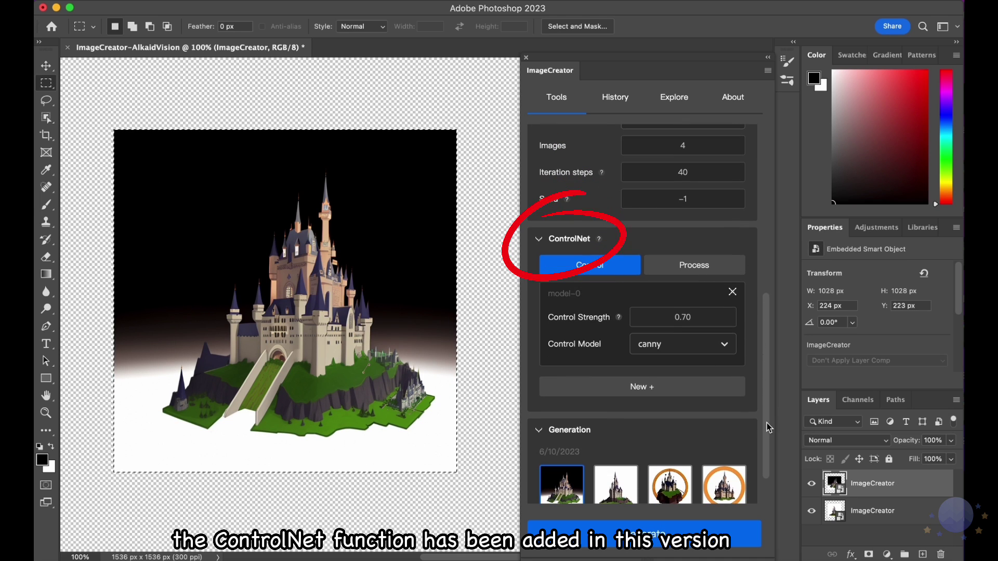
- Set the ControlNet control model to hed, keeping control strength at 0.70
left_click(699, 322)
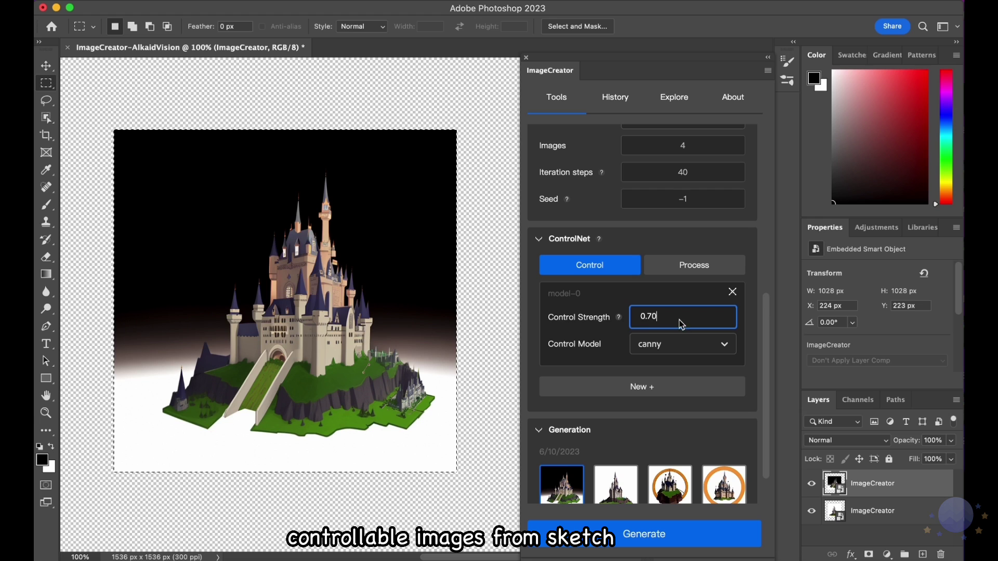
mouse_move(620, 318)
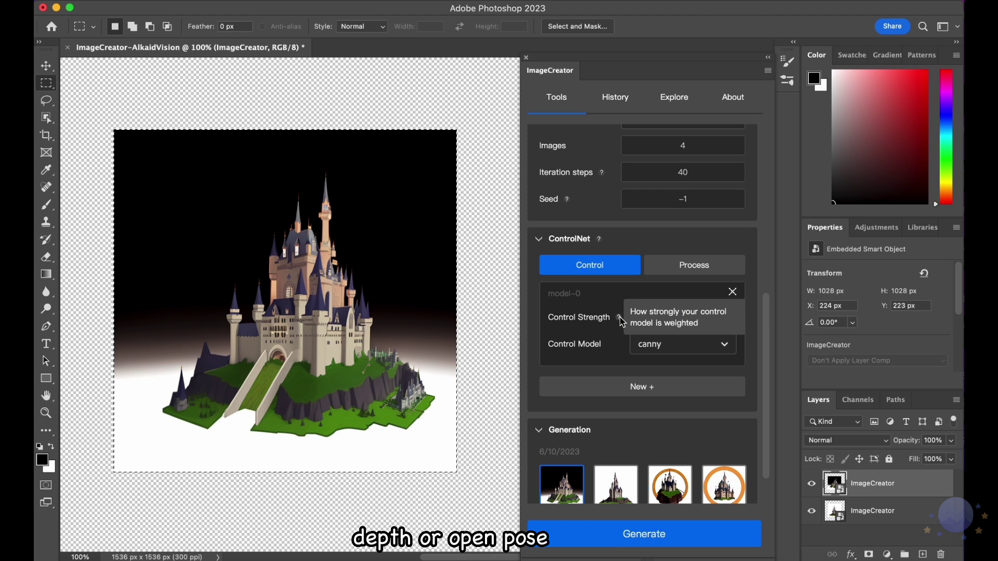
left_click(728, 345)
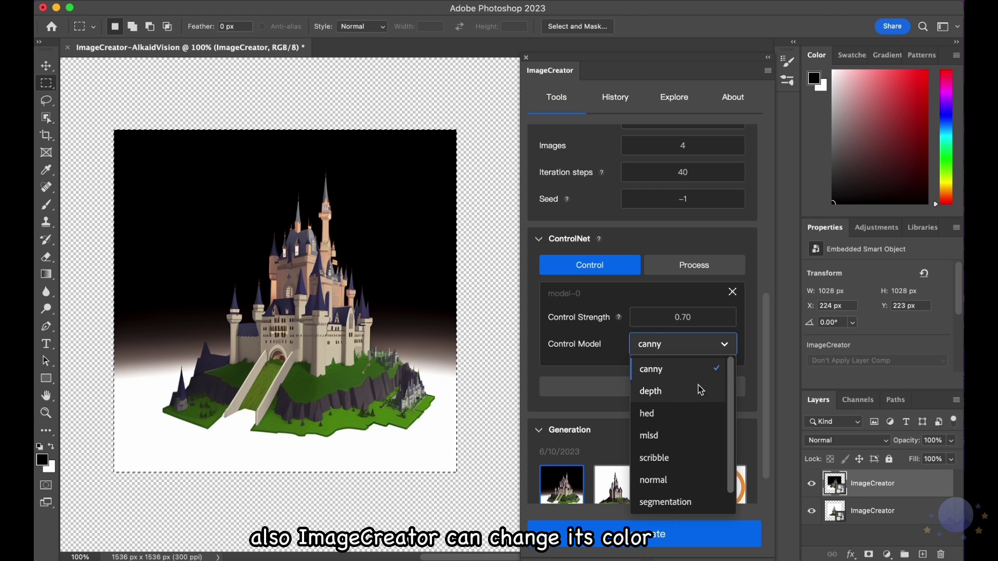
left_click(685, 392)
left_click(725, 344)
left_click(720, 414)
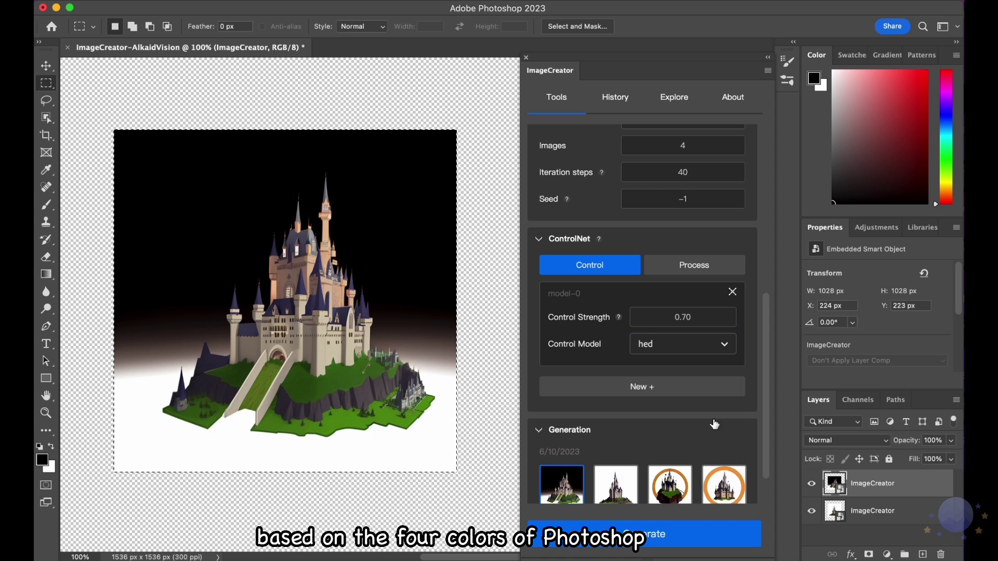
left_click(724, 350)
scroll(729, 408, "down", 1)
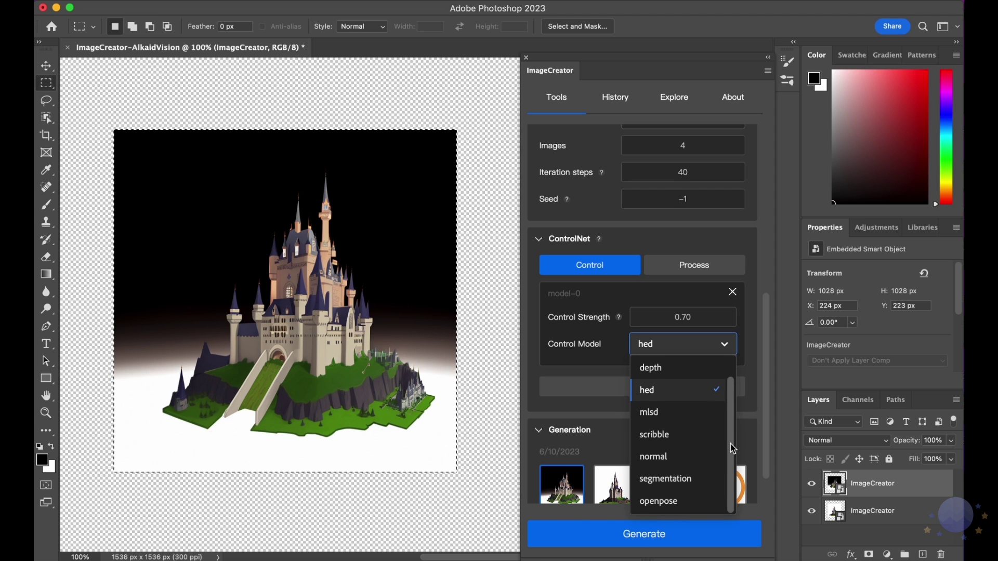
left_click(766, 366)
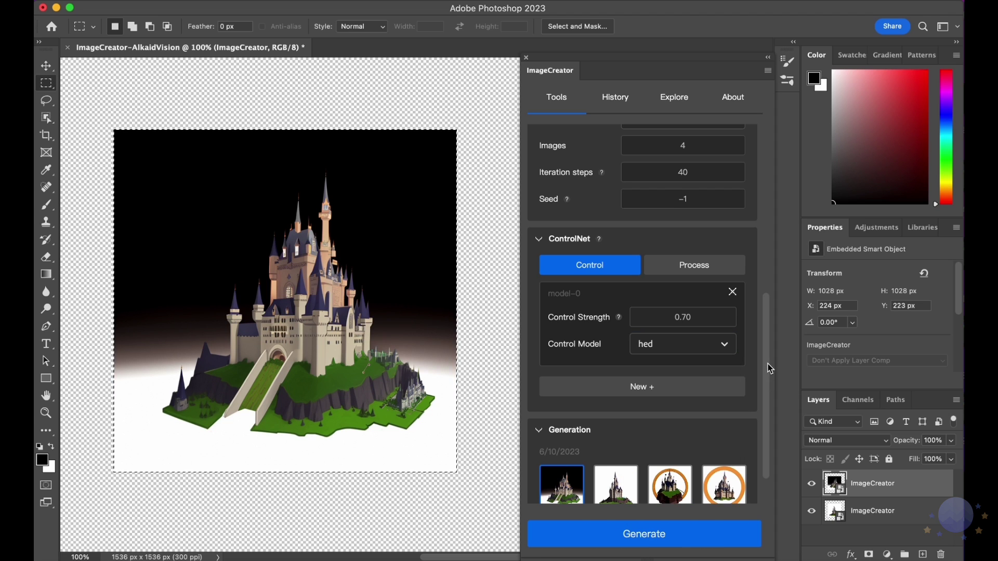